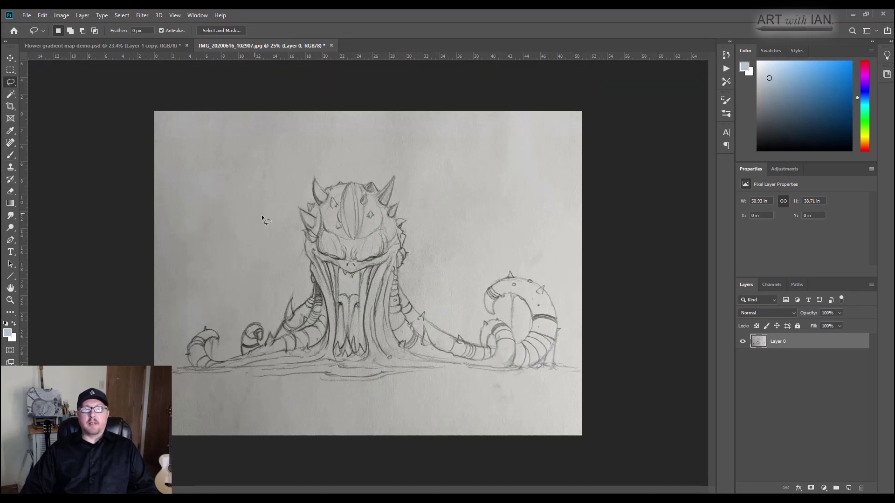
- Select the Brush tool and set the foreground colour to dark grey 1f1f1f
left_click(11, 156)
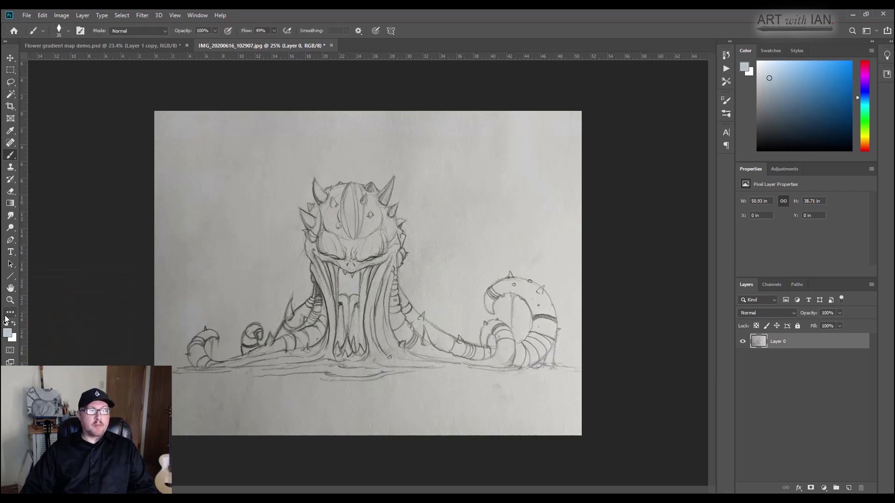
left_click(8, 334)
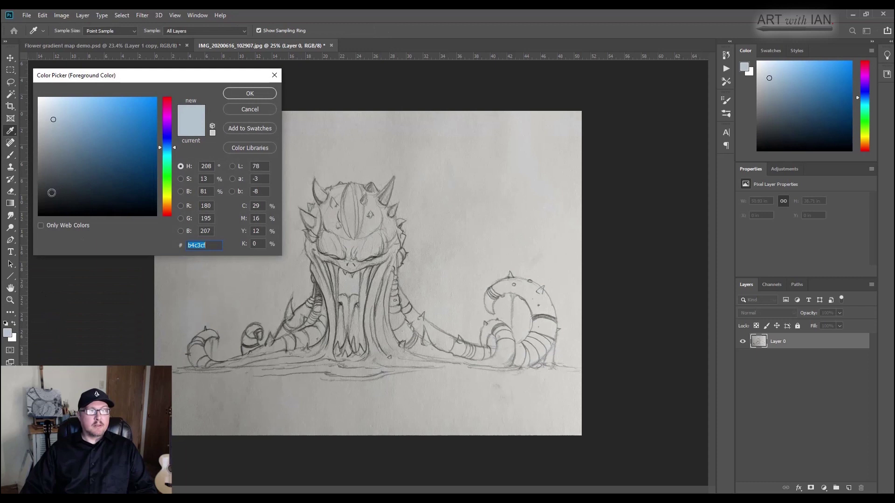
left_click_drag(50, 191, 28, 202)
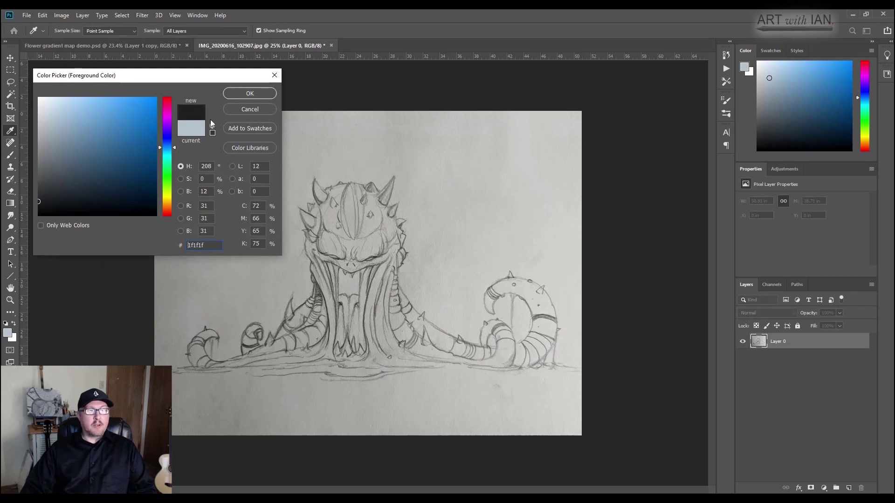
left_click(243, 94)
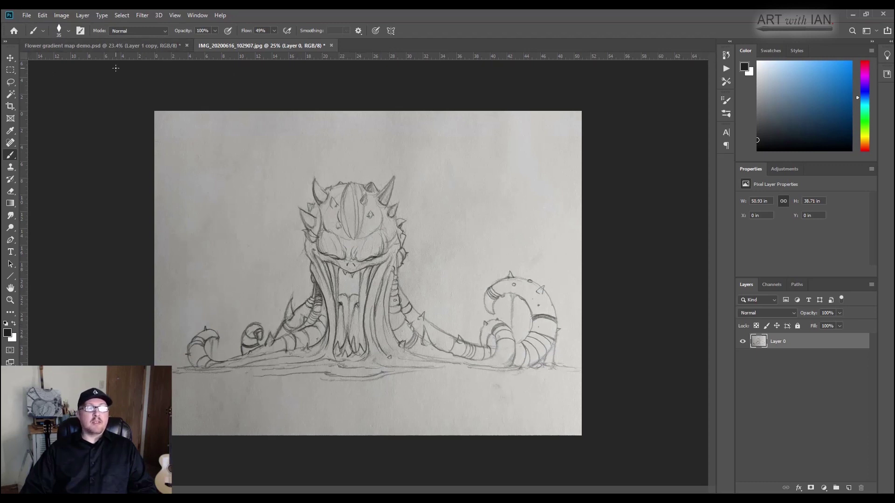
left_click(29, 16)
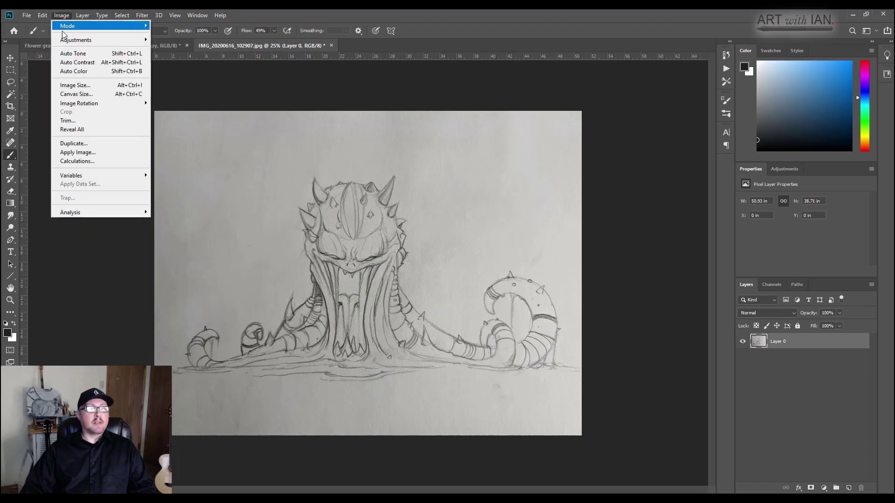
- Check the image size (3667 × 2787 px) without changes, then marquee-select the whole sketch
left_click(69, 87)
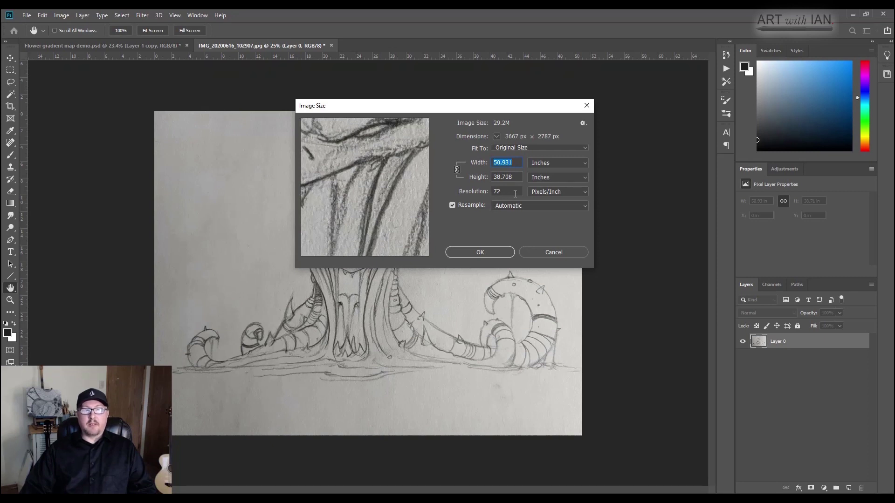
left_click(543, 251)
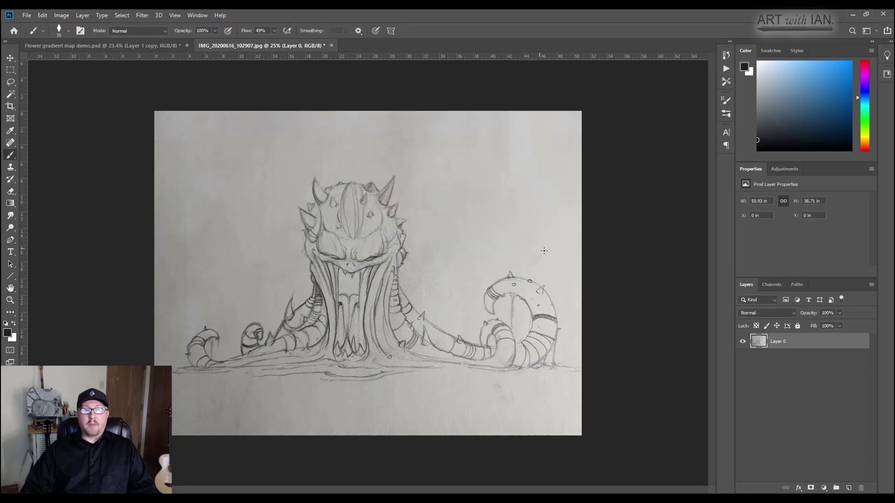
left_click(10, 70)
mouse_move(124, 76)
left_mouse_down()
mouse_move(369, 284)
mouse_move(655, 484)
left_mouse_up()
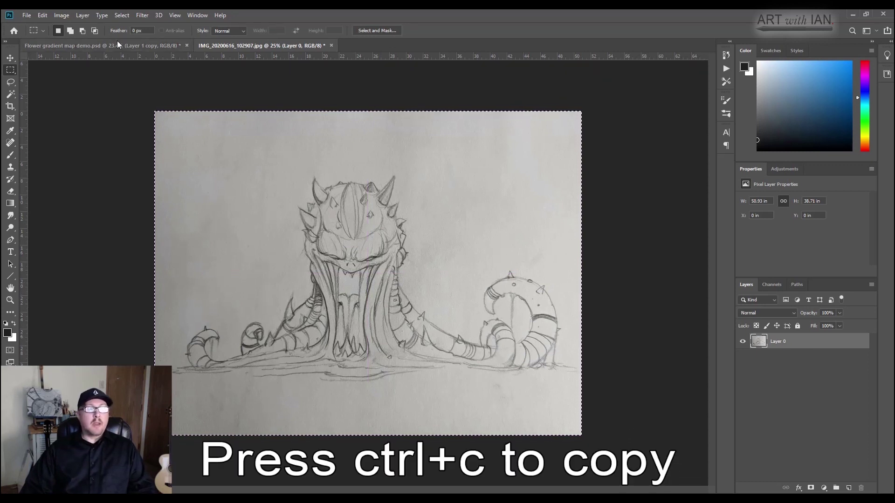
- Create a new document in inches: width 20, height 16, resolution 300
left_click(26, 15)
left_click(36, 25)
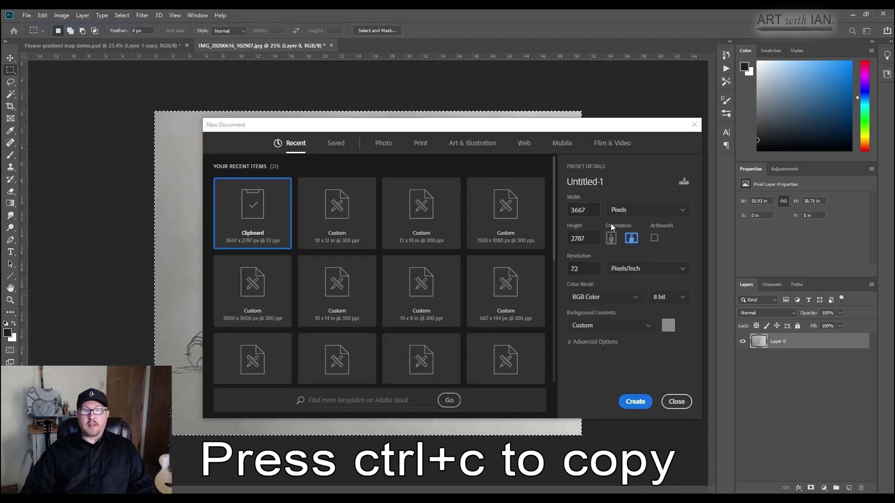
left_click(633, 214)
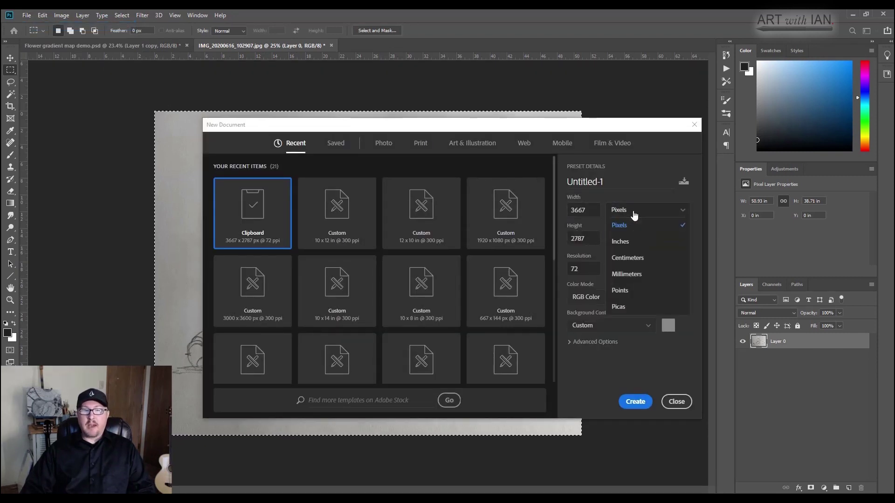
left_click(627, 242)
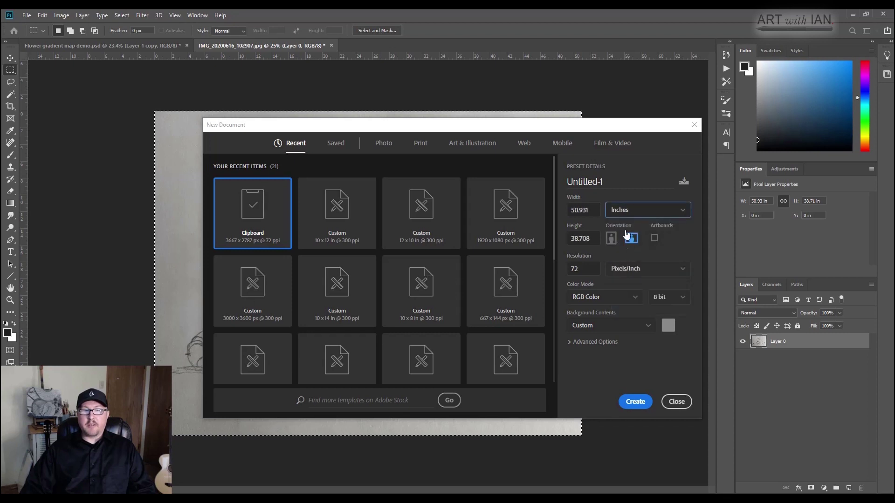
left_click(592, 211)
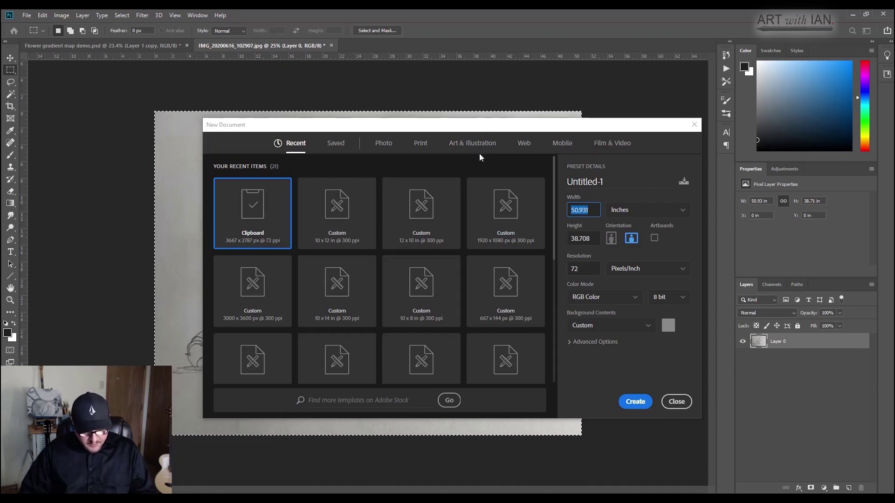
type("2")
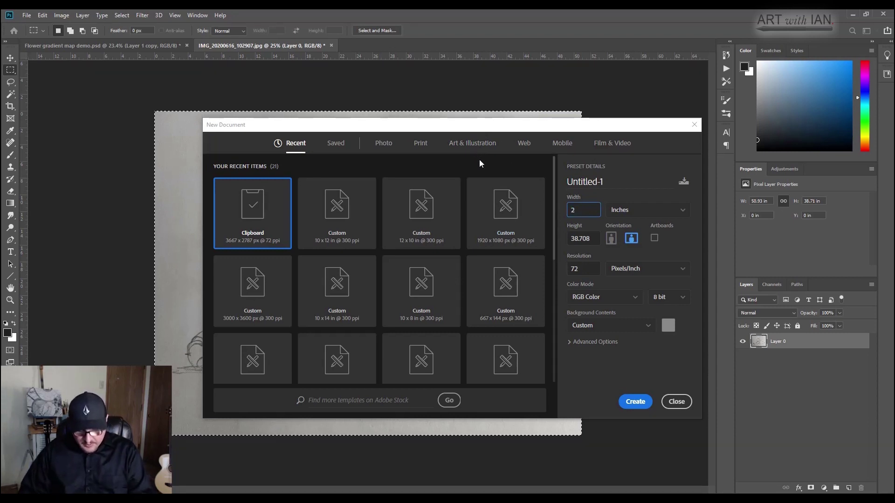
type("0")
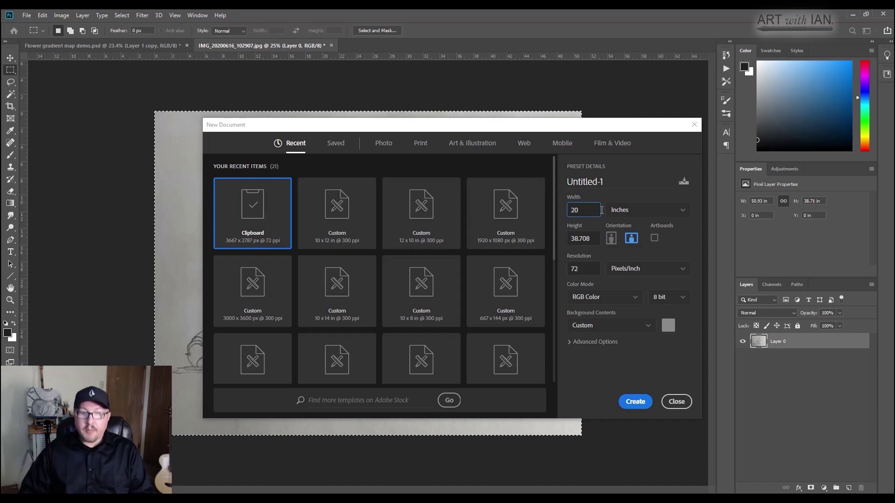
key("Tab")
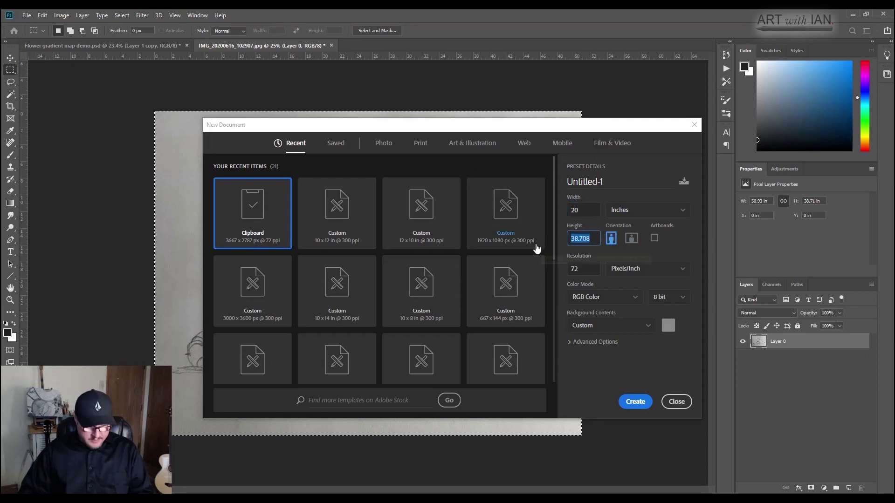
type("16")
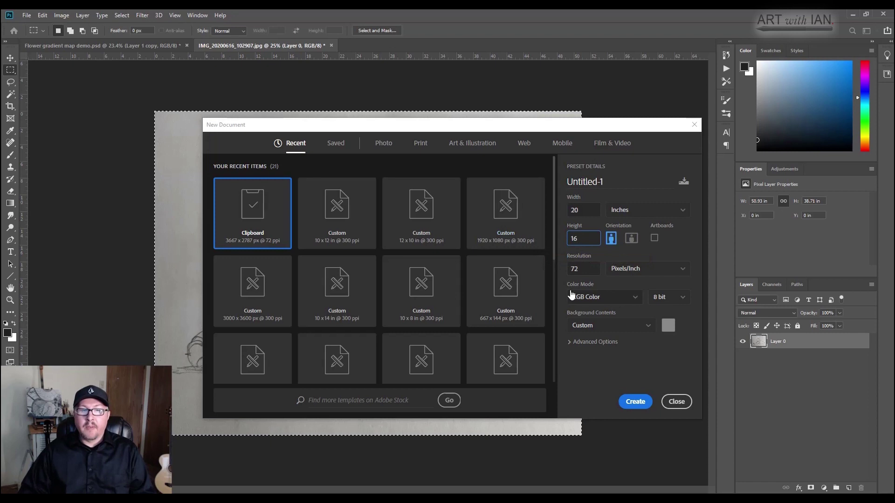
key("Tab")
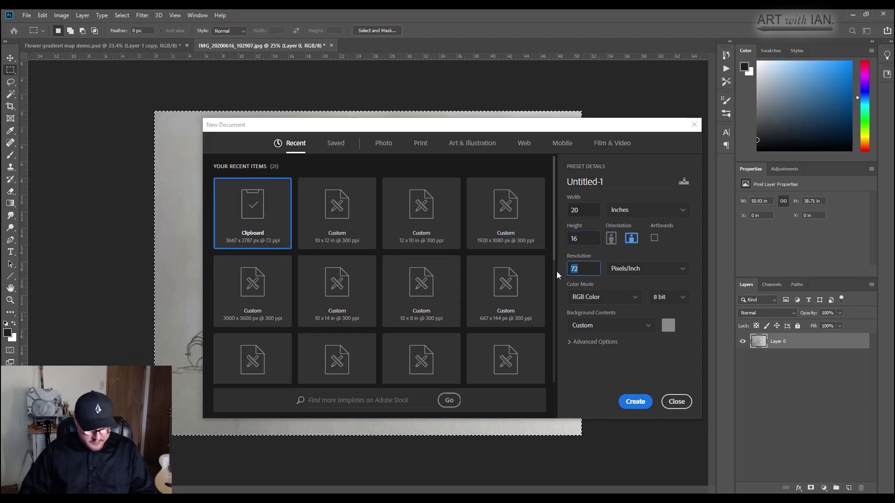
type("300")
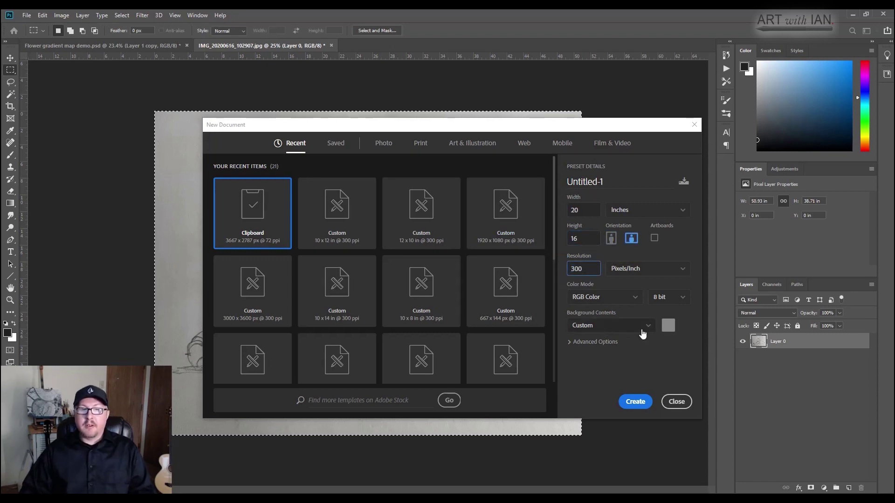
left_click(640, 403)
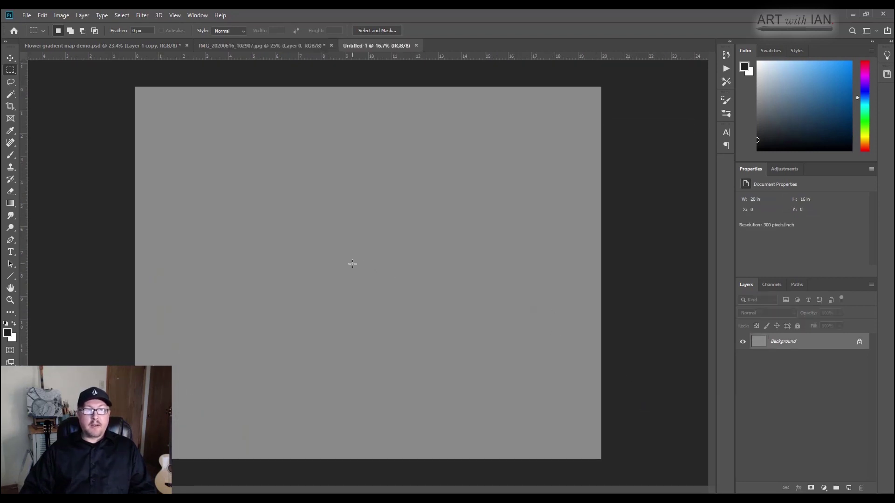
- Paste the sketch as Layer 1 and scale it to about 21.22 × 16.13 inches
key("ctrl+v")
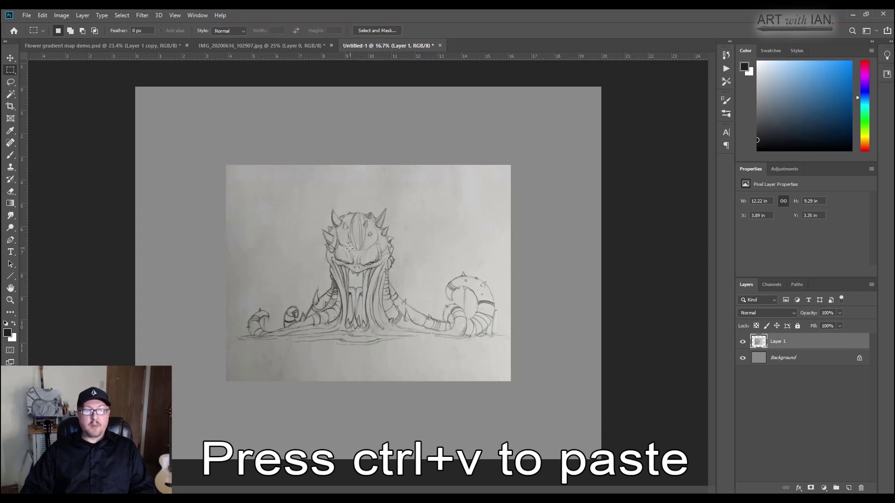
key("ctrl+t")
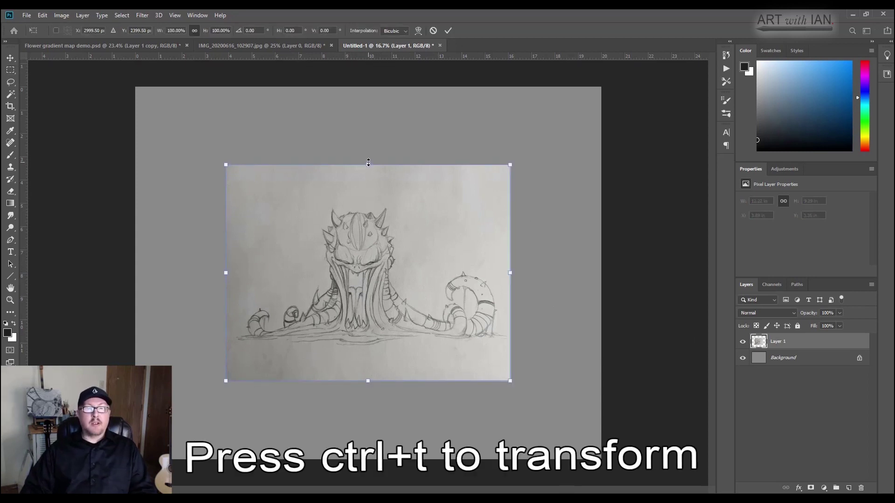
left_click_drag(368, 162, 367, 96)
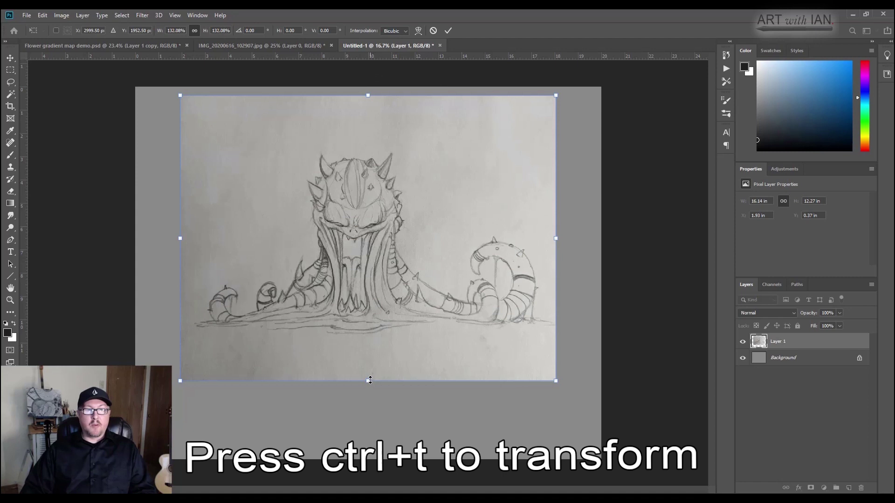
left_click_drag(370, 380, 370, 471)
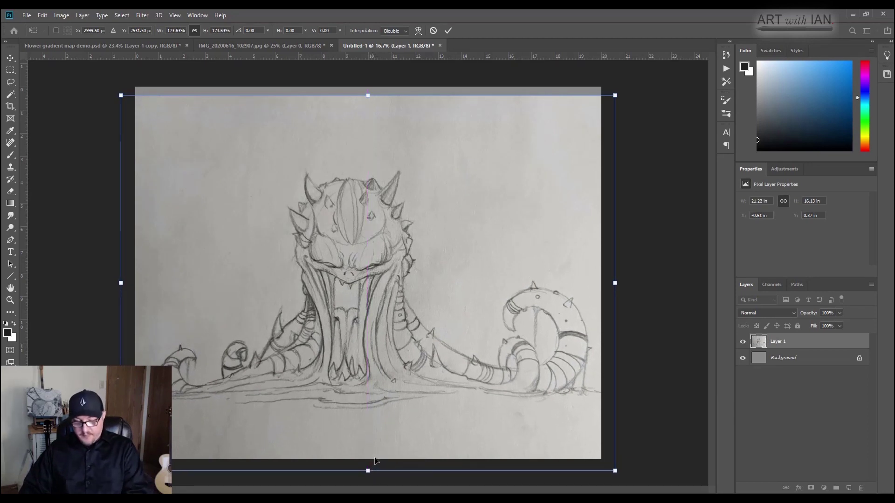
key("m")
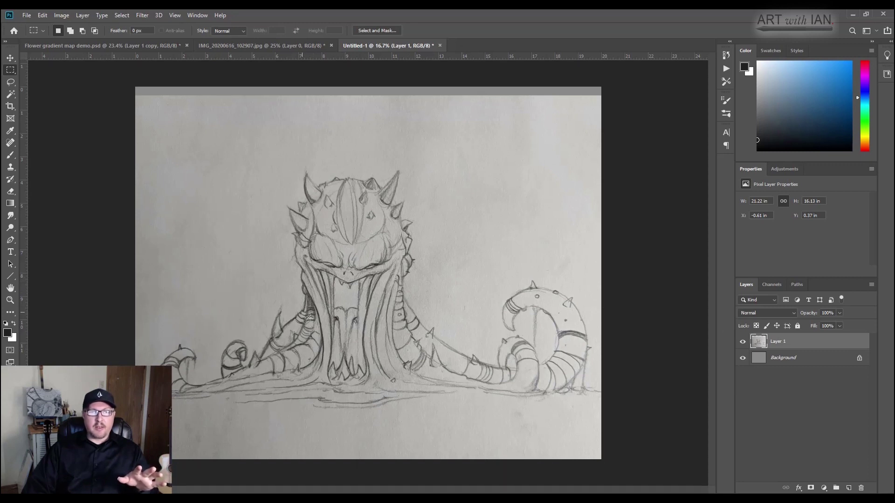
- Apply an Exposure adjustment of +1.19 to Layer 1's sketch
left_click(61, 16)
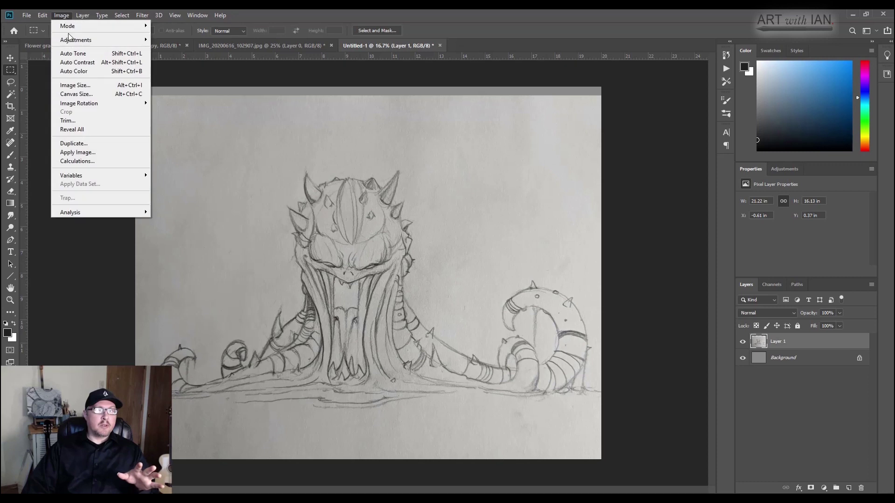
mouse_move(144, 40)
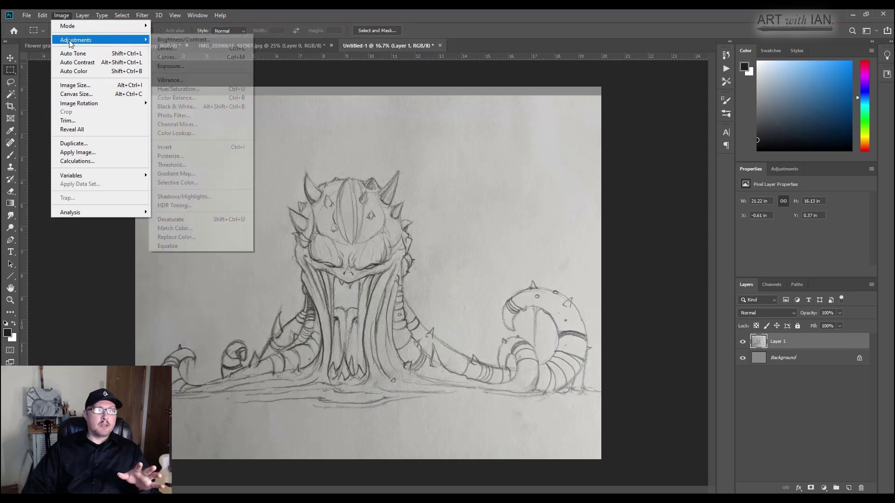
left_click(170, 66)
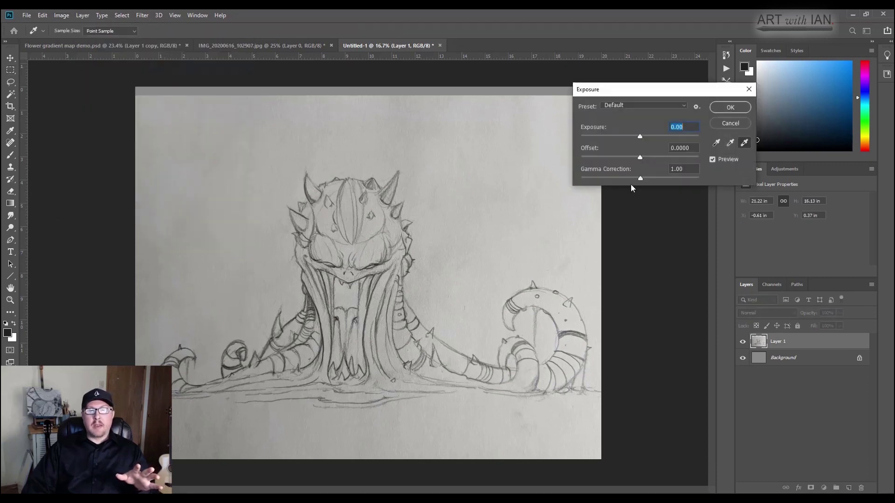
left_click_drag(641, 138, 649, 137)
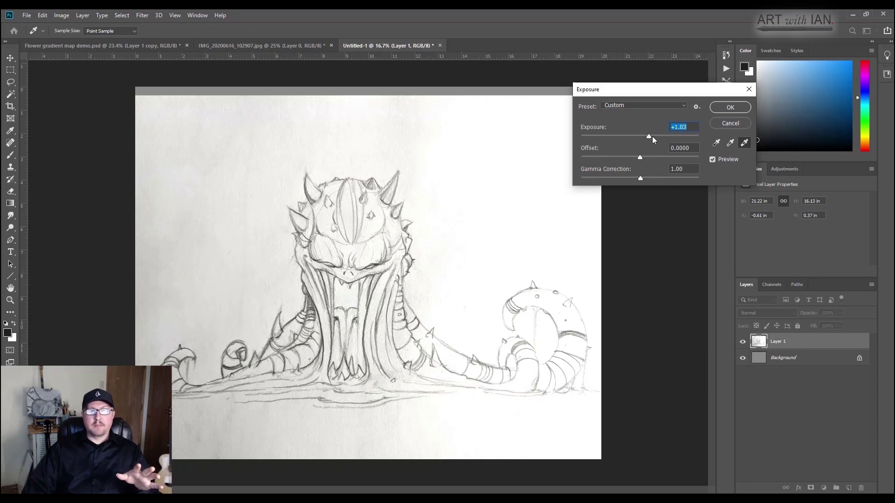
left_click_drag(649, 136, 649, 136)
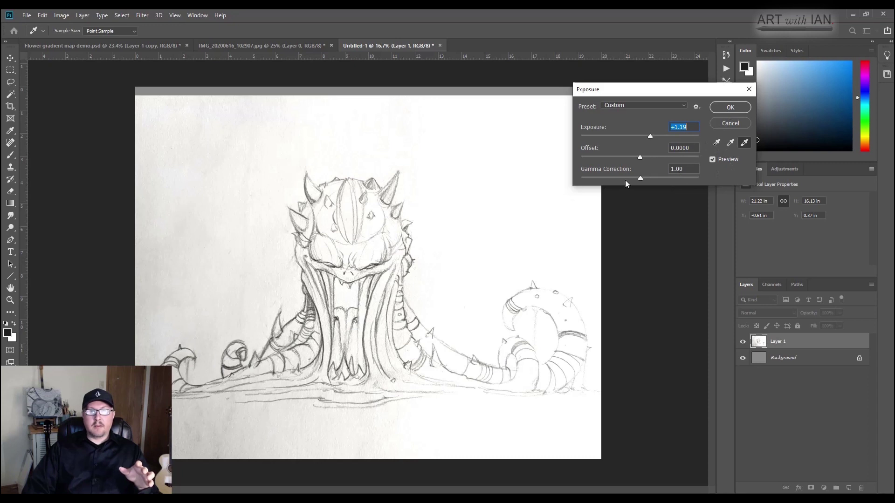
left_click(721, 108)
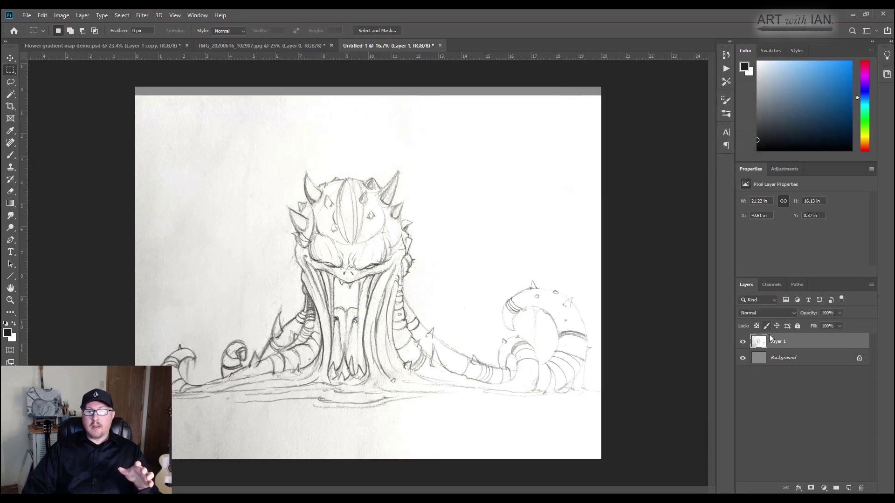
- Try Multiply, return Layer 1 to Normal blending, and lower its opacity to 29%
left_click(781, 314)
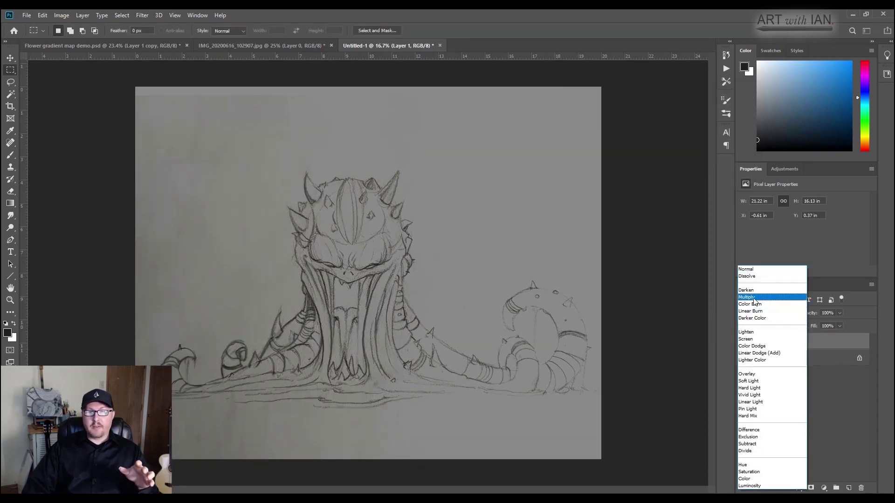
left_click(764, 301)
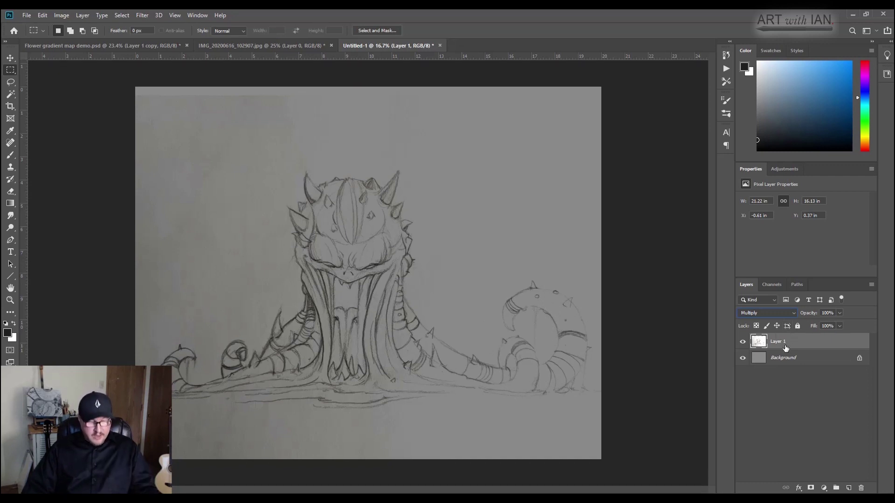
key("shift+alt+n")
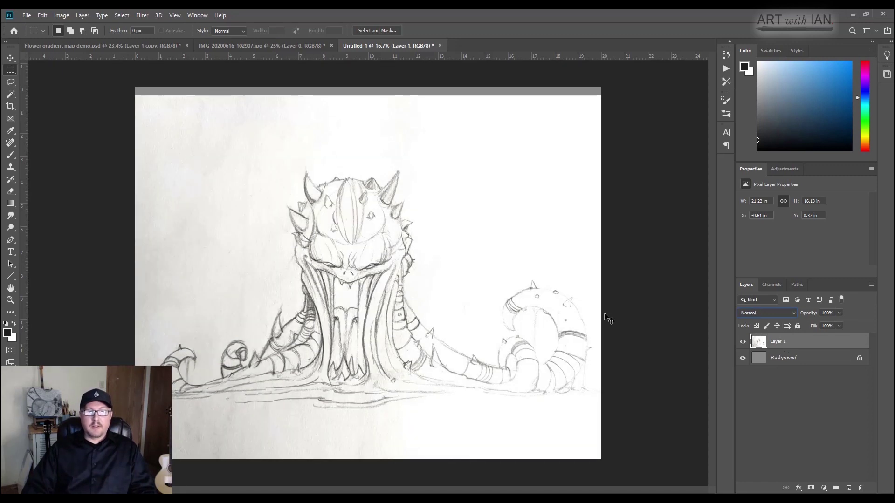
key("ctrl+z")
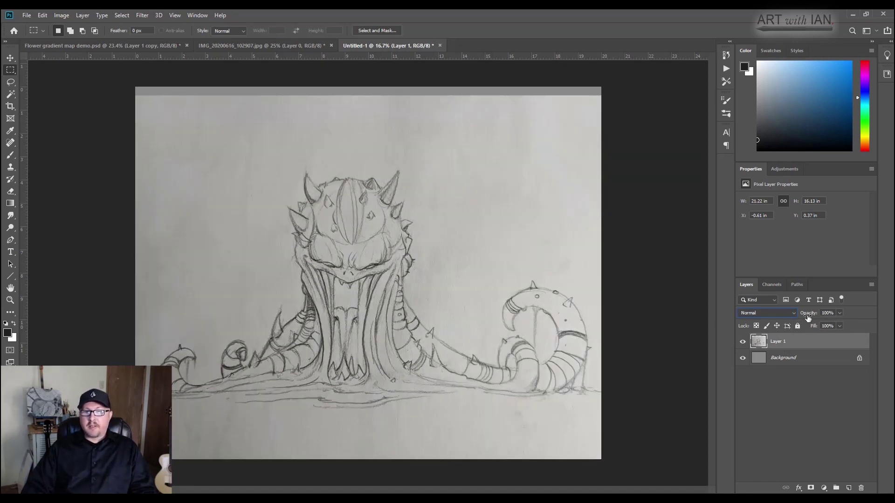
left_click_drag(808, 317, 774, 330)
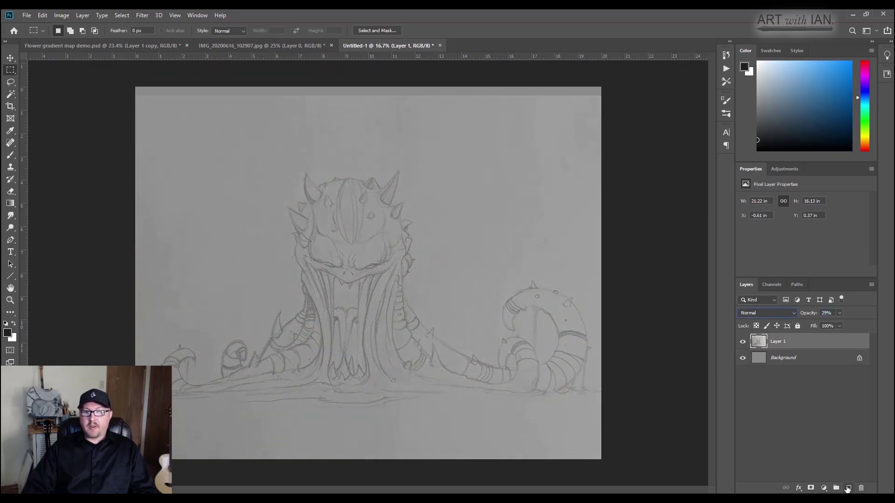
- Add empty Layer 2 and pick the Texture/Sketch brush from the Essential Brush Set
left_click(847, 487)
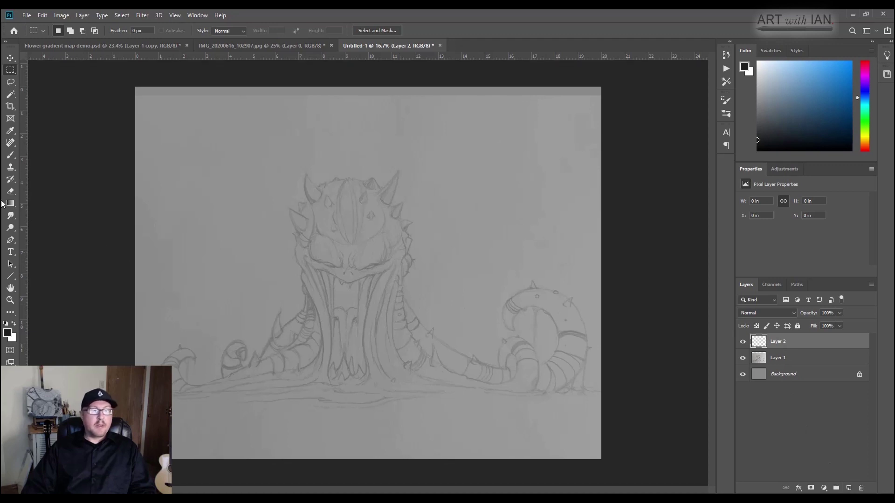
left_click(10, 155)
right_click(220, 230)
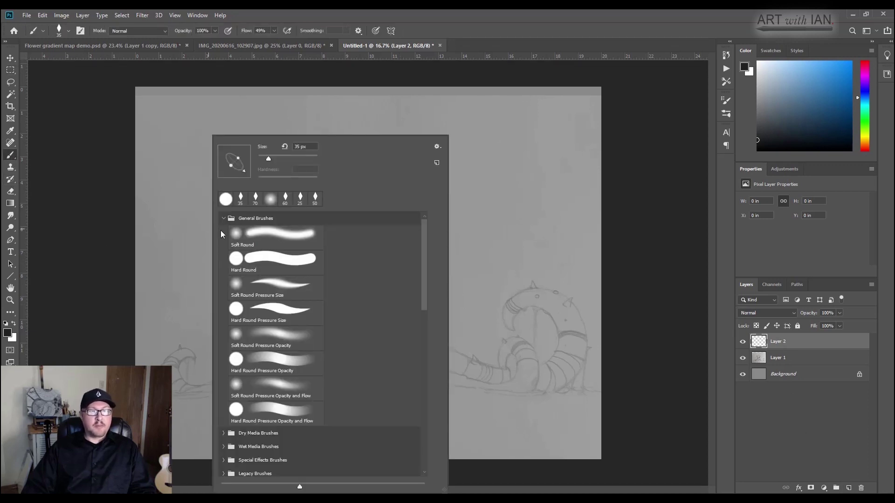
left_click(224, 218)
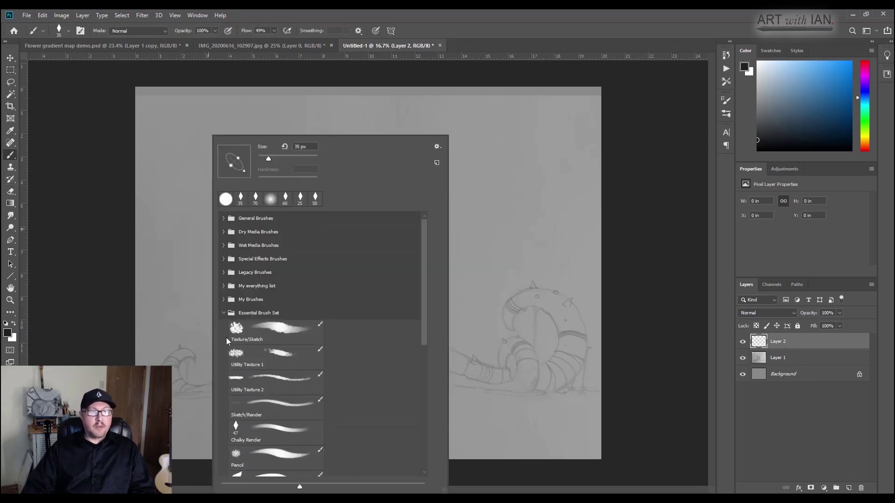
left_click(275, 337)
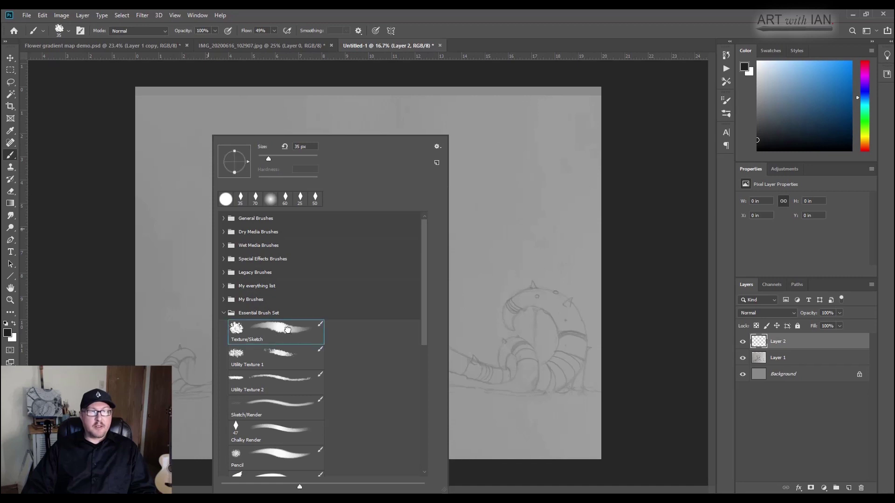
- Zoom in on the jaw, shrink the brush to size 15, and make a test stroke
left_click(125, 334)
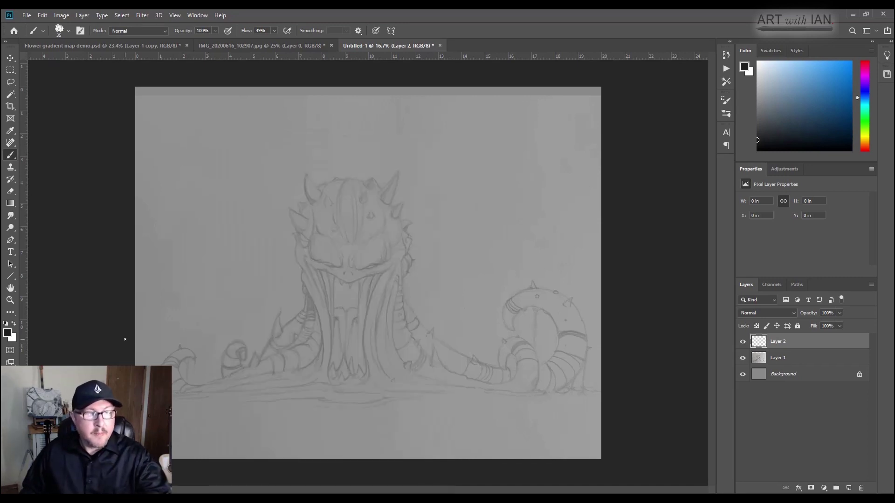
scroll(287, 264, "up", 4, "alt")
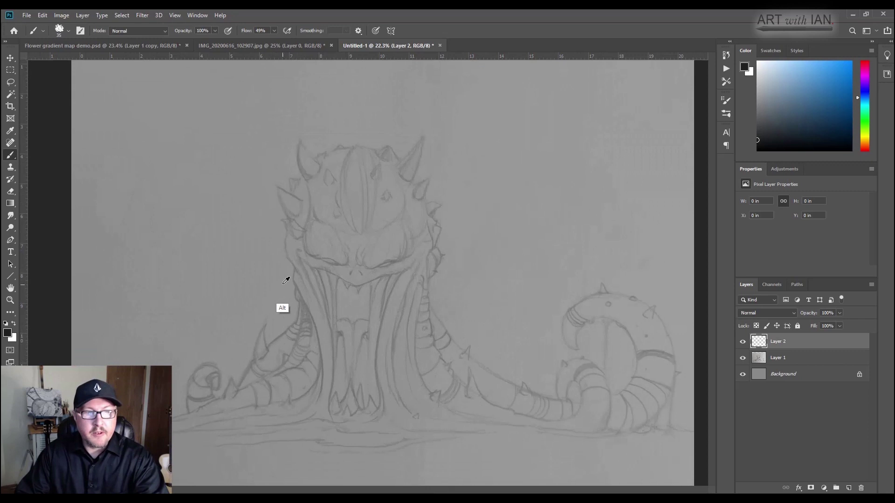
scroll(287, 264, "up", 2, "alt")
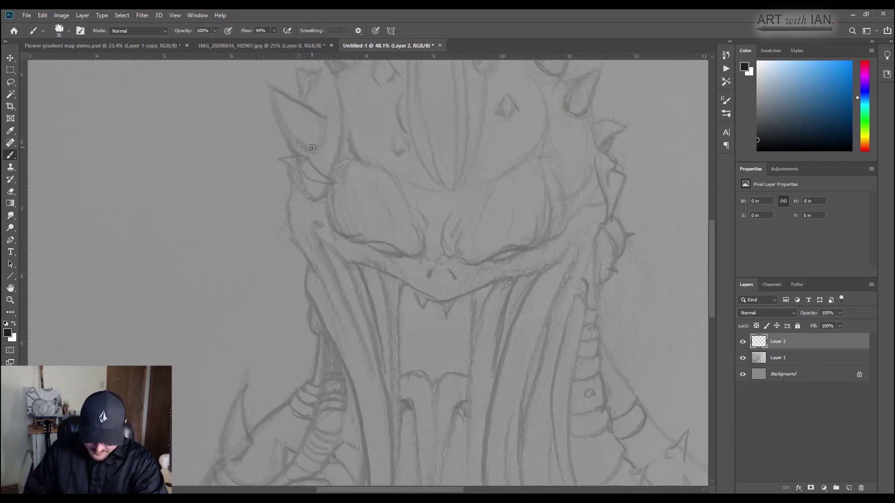
key("bracketleft")
key("bracketleft")
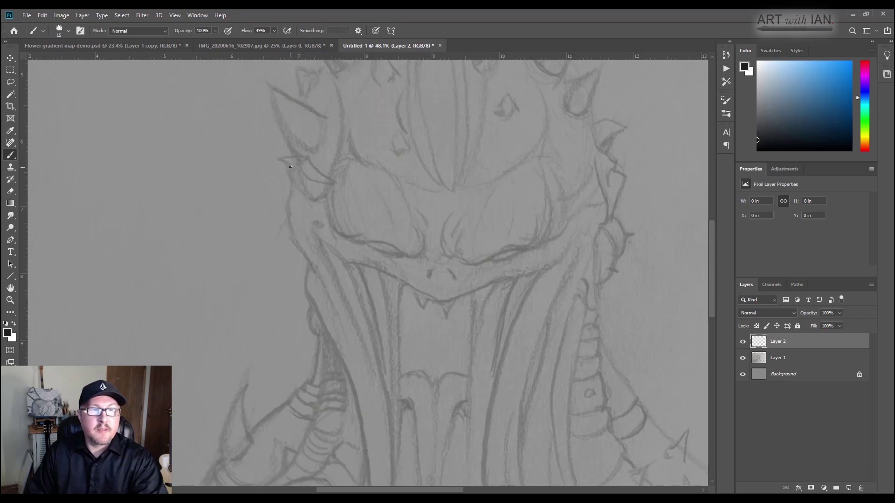
mouse_move(289, 179)
left_mouse_down()
mouse_move(289, 167)
mouse_move(287, 240)
mouse_move(339, 321)
left_mouse_up()
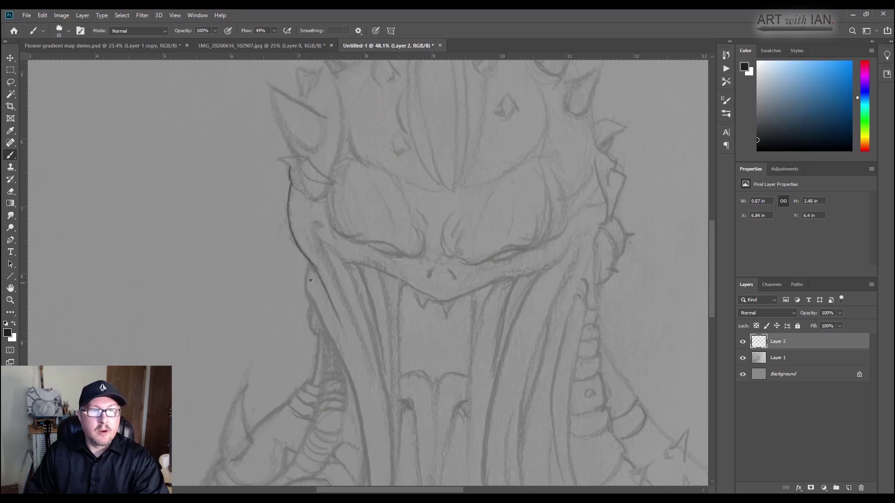
- Trace the creature's jaw outline and the line running down its neck
mouse_move(310, 263)
left_mouse_down()
mouse_move(306, 281)
mouse_move(312, 303)
left_mouse_up()
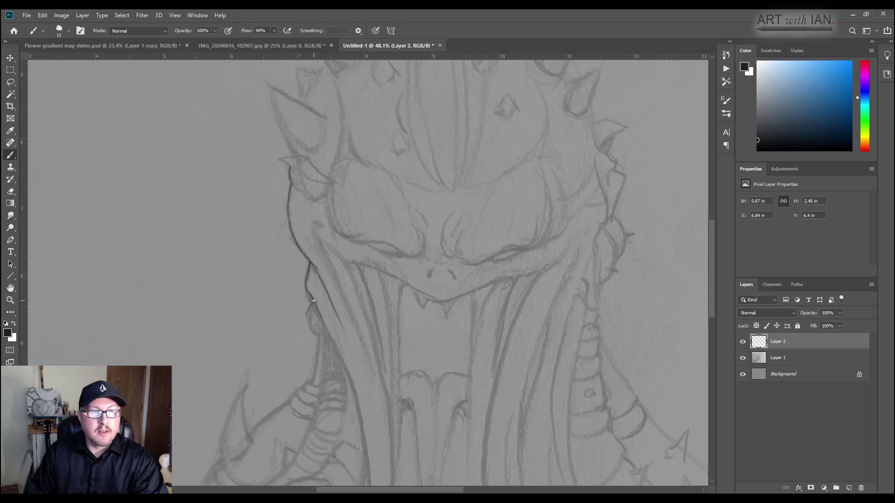
mouse_move(318, 334)
left_mouse_down()
mouse_move(307, 382)
mouse_move(317, 386)
mouse_move(304, 395)
mouse_move(309, 383)
mouse_move(301, 387)
mouse_move(317, 398)
mouse_move(301, 386)
mouse_move(293, 399)
mouse_move(293, 413)
left_mouse_up()
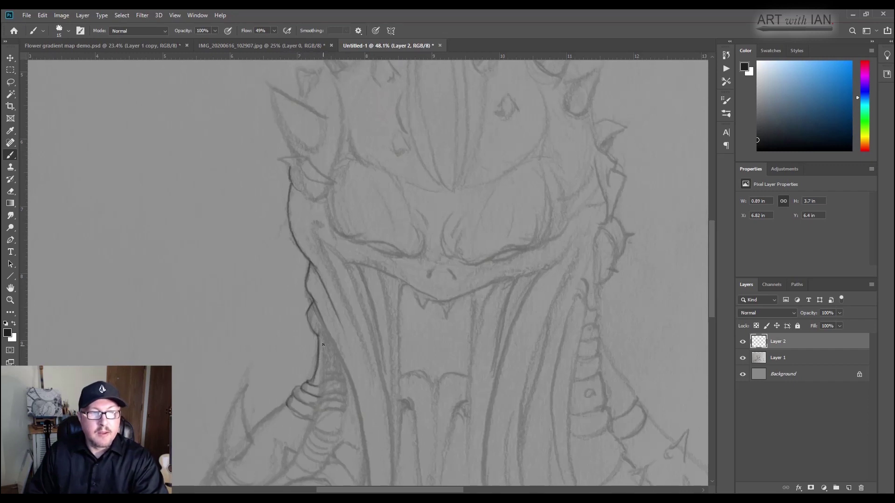
mouse_move(323, 345)
left_mouse_down()
mouse_move(322, 388)
mouse_move(322, 365)
mouse_move(325, 377)
mouse_move(344, 376)
mouse_move(324, 382)
left_mouse_up()
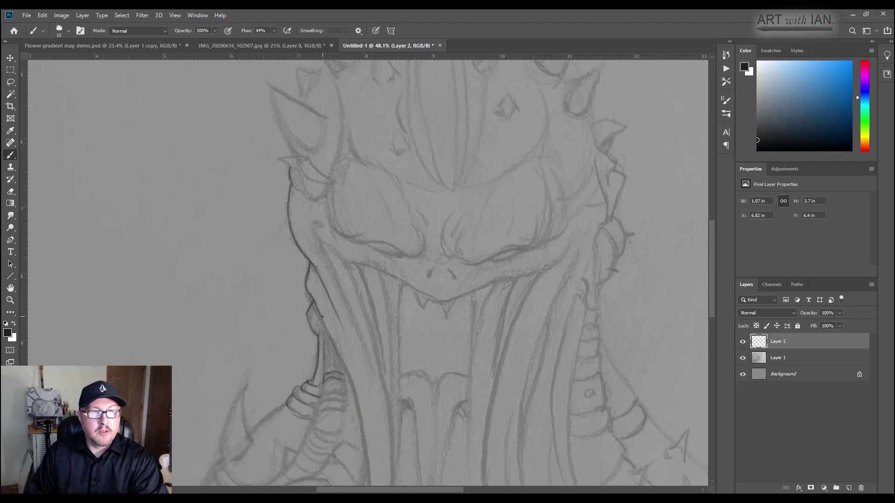
left_click_drag(321, 318, 343, 369)
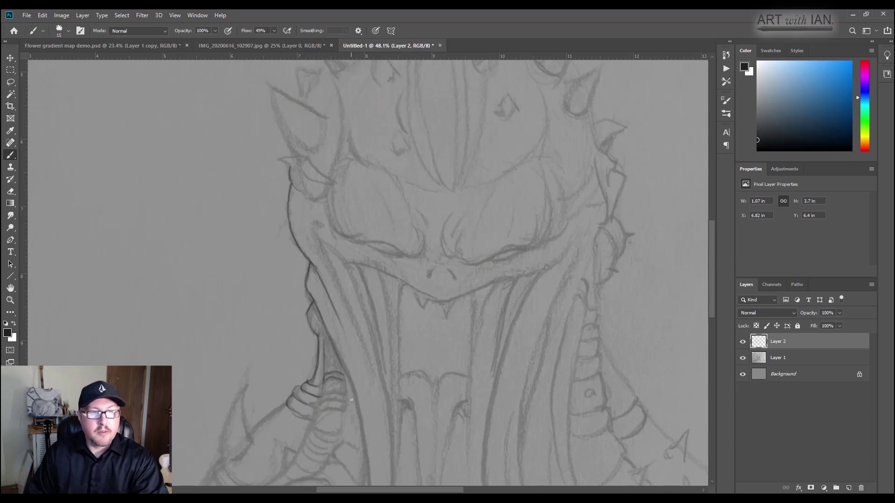
left_click_drag(351, 399, 326, 309)
mouse_move(313, 270)
left_mouse_down()
mouse_move(348, 405)
mouse_move(342, 374)
mouse_move(340, 413)
left_mouse_up()
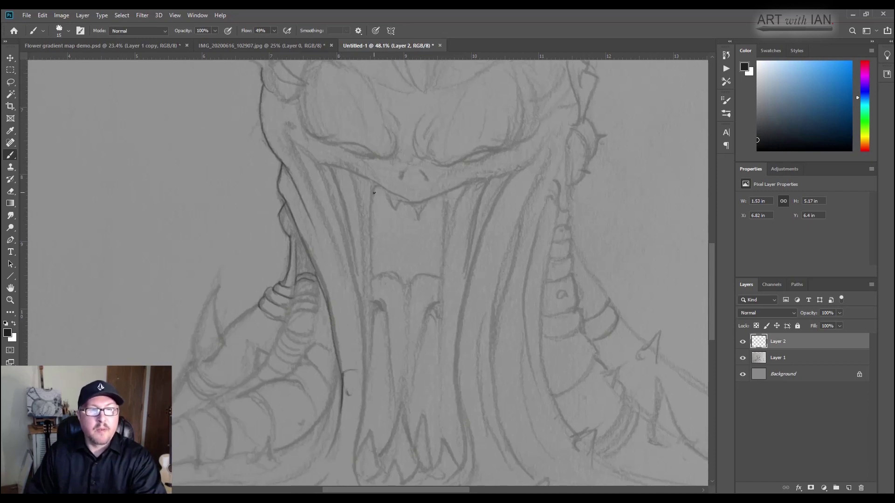
- Ink the left side of the neck downward from below the jaw
left_click_drag(372, 191, 367, 303)
left_click_drag(330, 167, 362, 315)
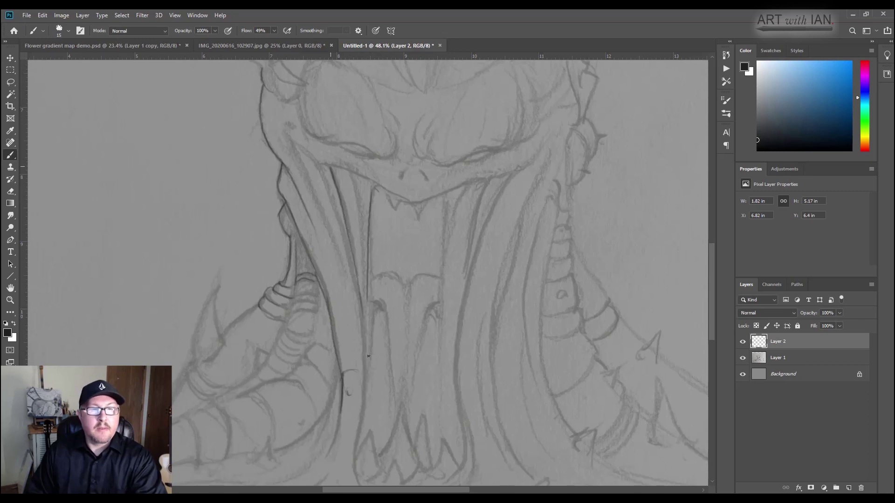
left_click_drag(315, 164, 358, 310)
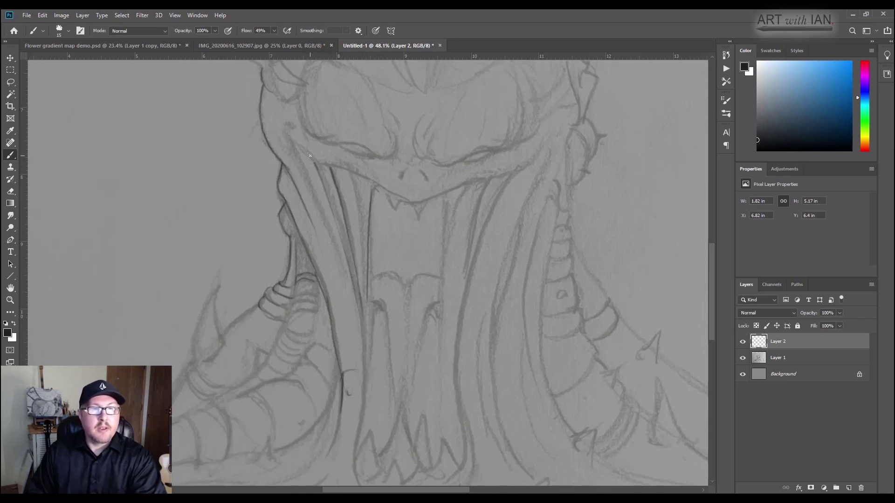
mouse_move(309, 155)
left_mouse_down()
mouse_move(289, 139)
mouse_move(318, 210)
left_mouse_up()
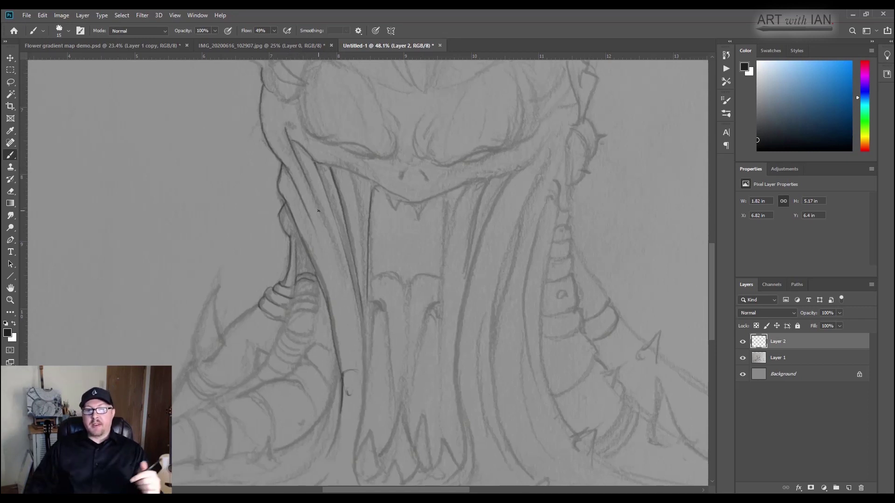
- Hide and reshow the pencil sketch layer to check the new lines
left_click(742, 358)
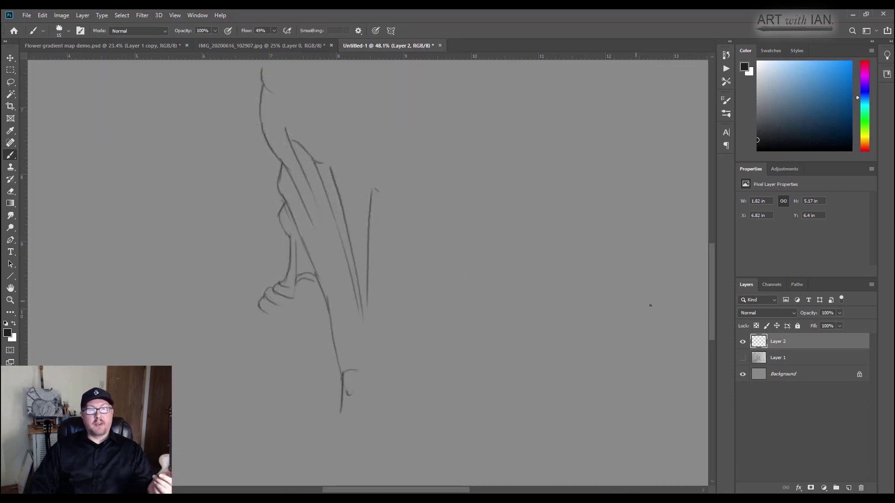
left_click(743, 357)
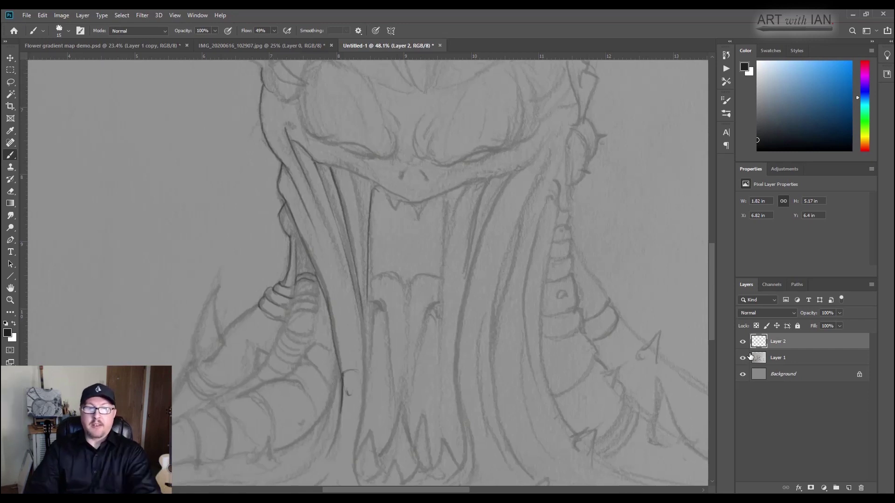
scroll(366, 322, "down", 5)
scroll(366, 305, "down", 5)
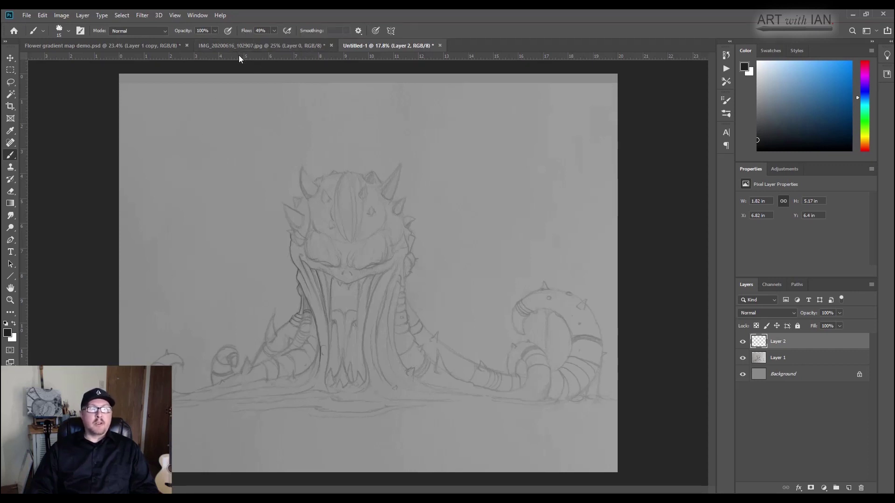
- Switch to Flower gradient map demo.psd, choose the Lasso tool, and show the pink Layer 1 copy
left_click(142, 44)
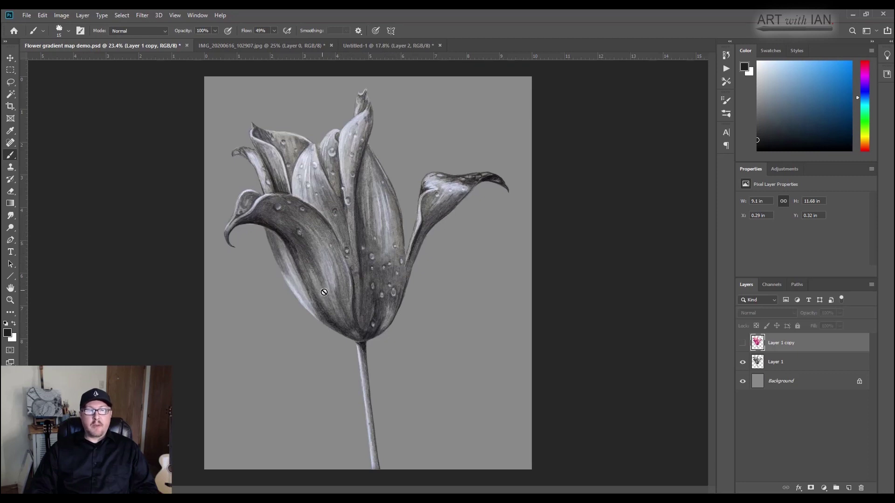
left_click(10, 82)
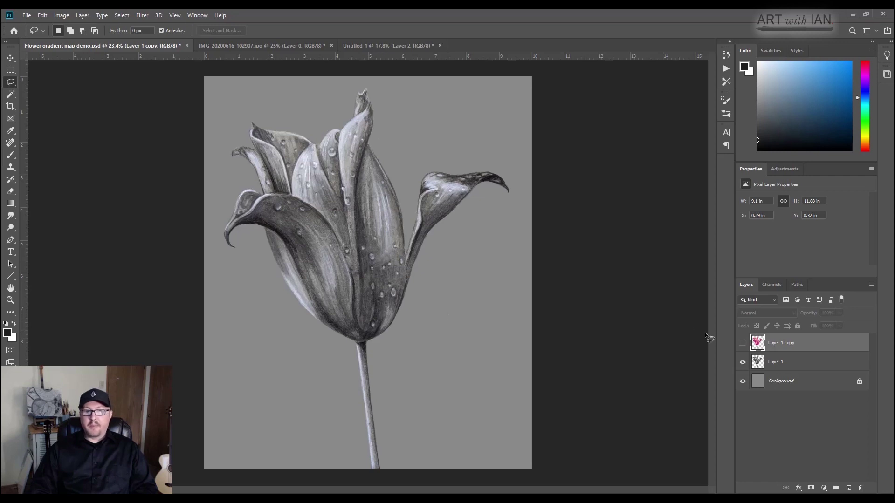
left_click(743, 343)
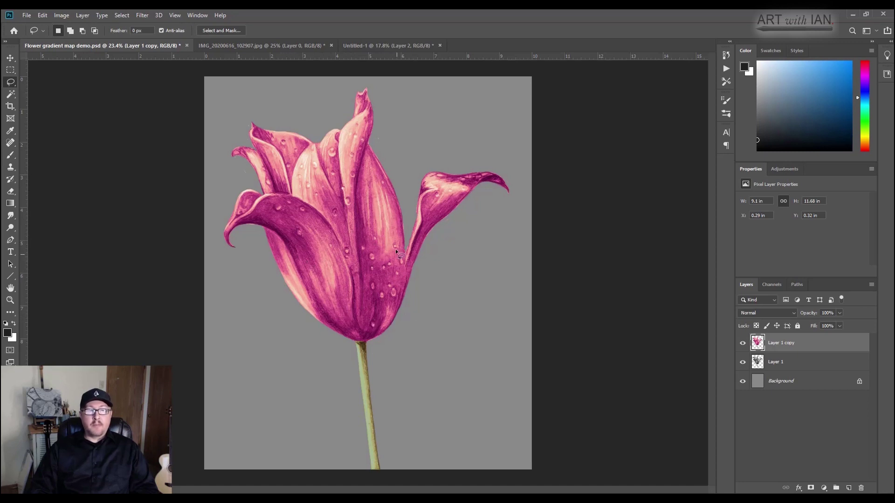
- Add empty Layer 2 and paint rim light along the petal edge in sampled petal colour
left_click(848, 487)
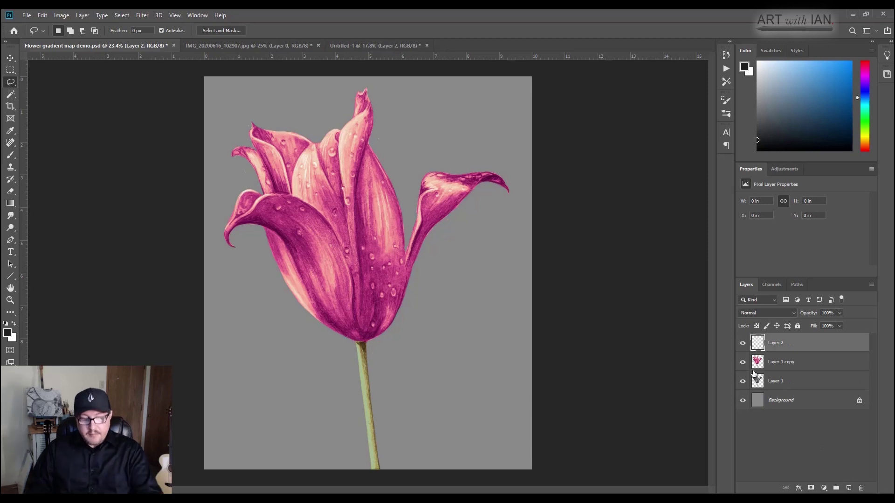
scroll(299, 296, "up", 3)
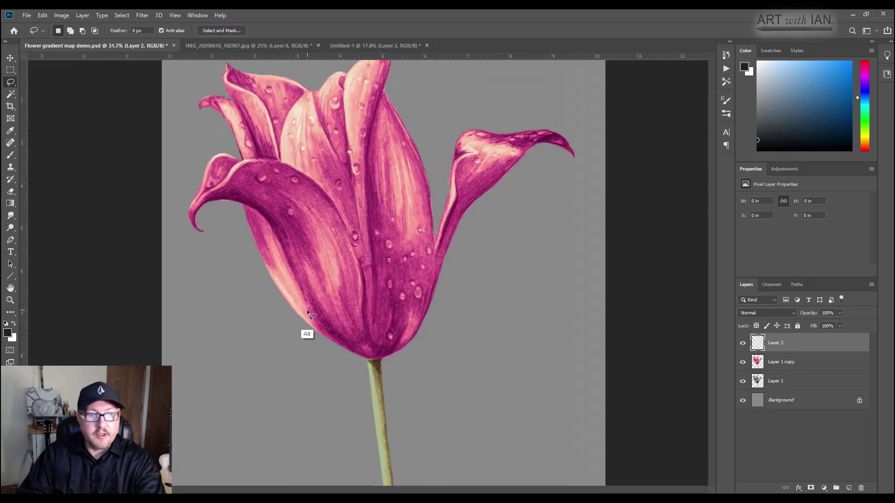
scroll(307, 312, "up", 4)
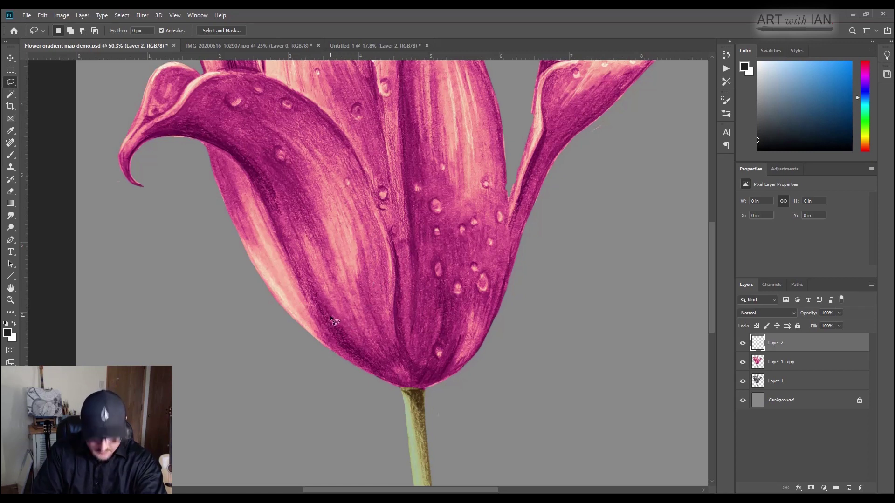
key("b")
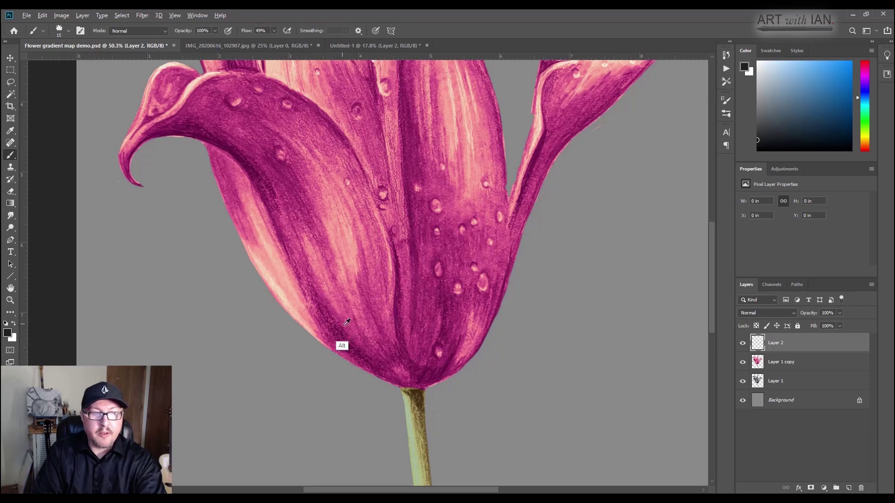
left_click(347, 343, "alt")
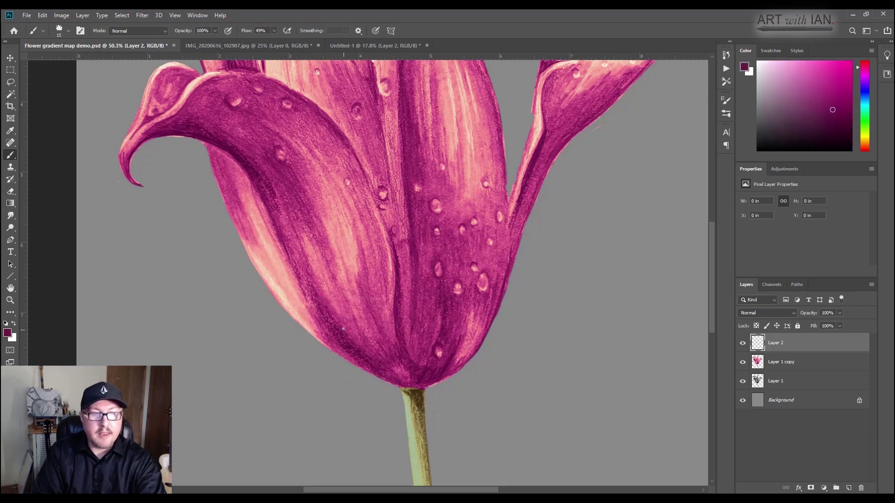
left_click_drag(354, 348, 364, 360)
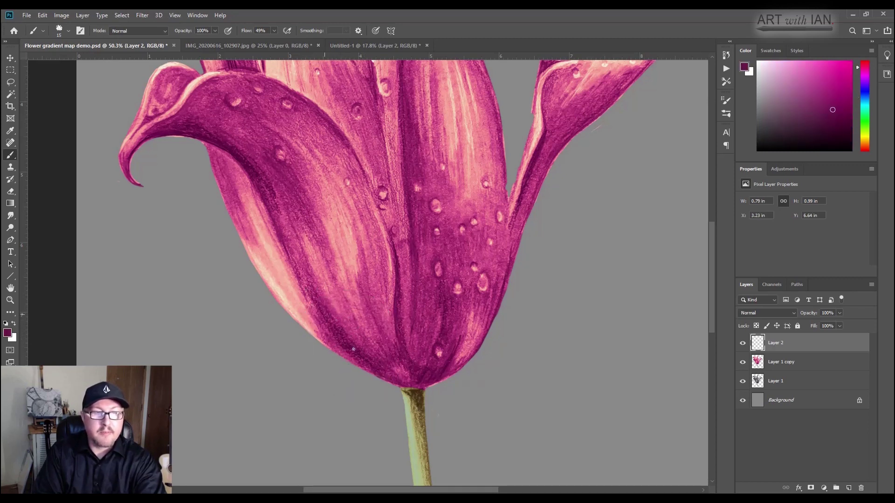
mouse_move(308, 291)
left_mouse_down()
mouse_move(348, 347)
mouse_move(288, 263)
mouse_move(341, 342)
mouse_move(299, 277)
mouse_move(372, 348)
mouse_move(347, 292)
left_mouse_up()
- Sample light pinks and paint highlight strokes up and down the left petal
left_click(345, 256, "alt")
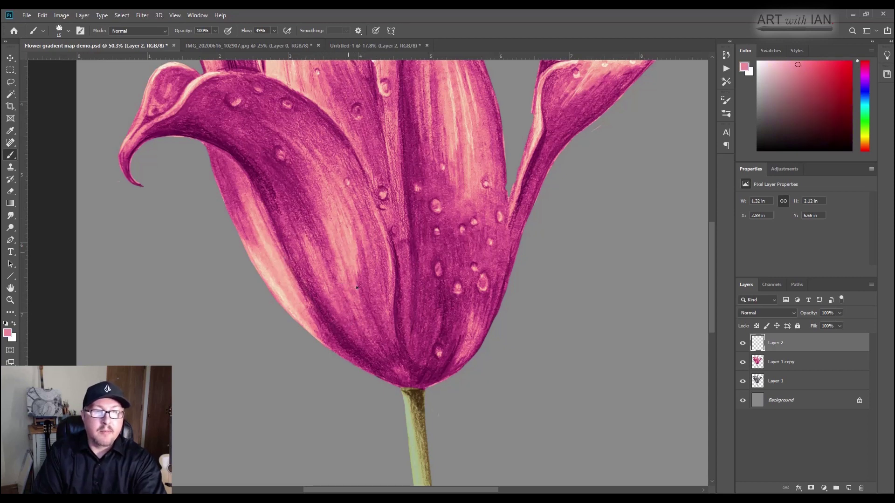
left_click_drag(323, 186, 349, 253)
left_click(352, 231, "alt")
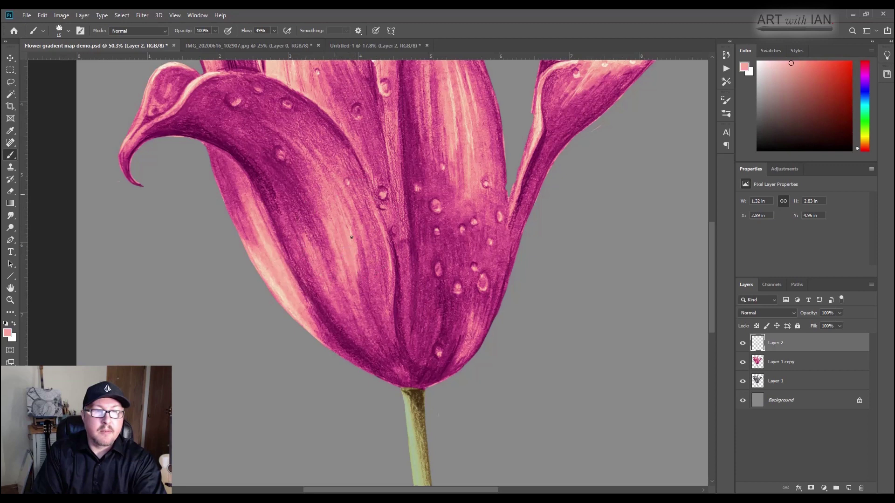
left_click_drag(330, 184, 308, 159)
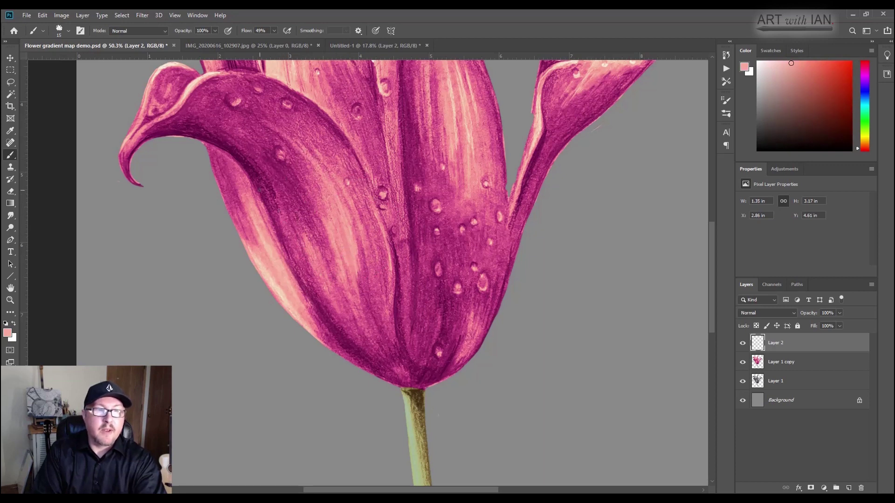
left_click_drag(260, 190, 293, 259)
left_click_drag(271, 204, 293, 259)
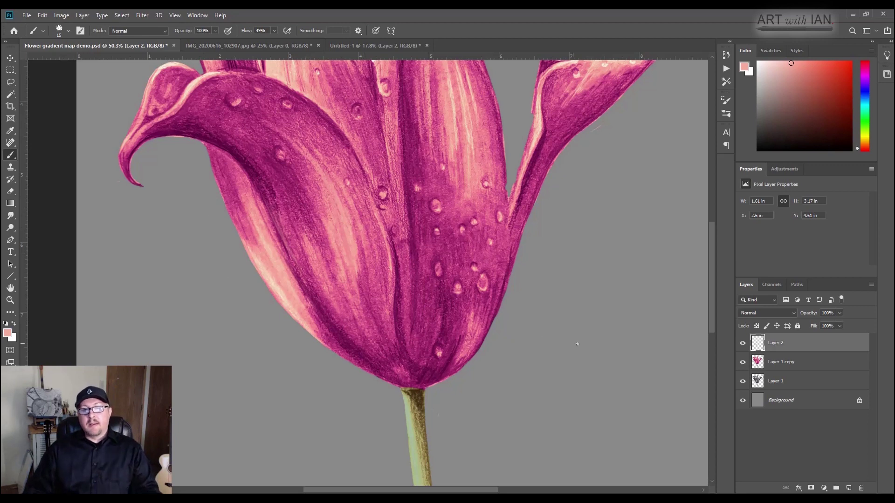
- Hide Layer 1 copy and Layer 2, and make Layer 1 the active layer
left_click(742, 363)
left_click(787, 385)
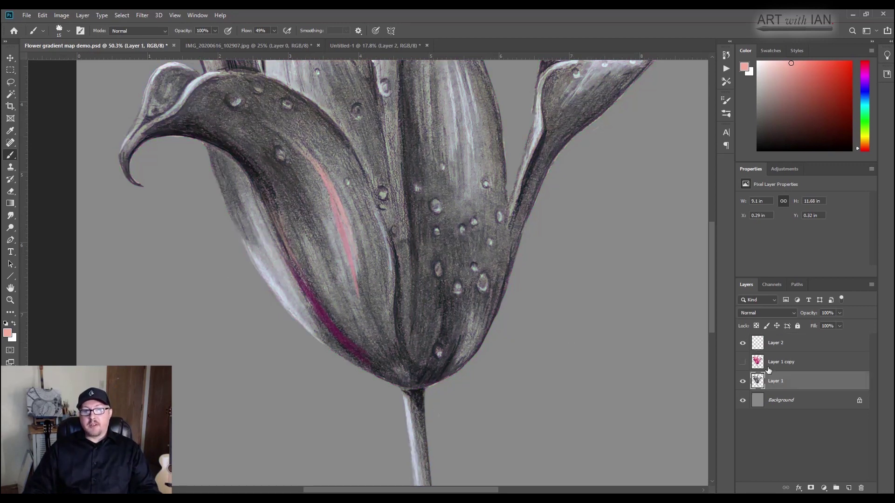
left_click(742, 343)
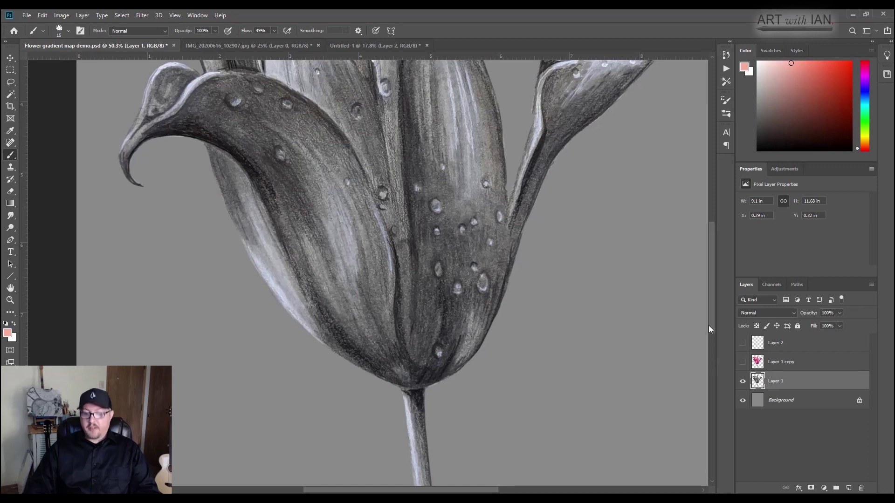
- Zoom out and start a Gradient Map adjustment on Layer 1's grey pencil drawing
scroll(708, 323, "down", 1)
scroll(356, 368, "down", 1)
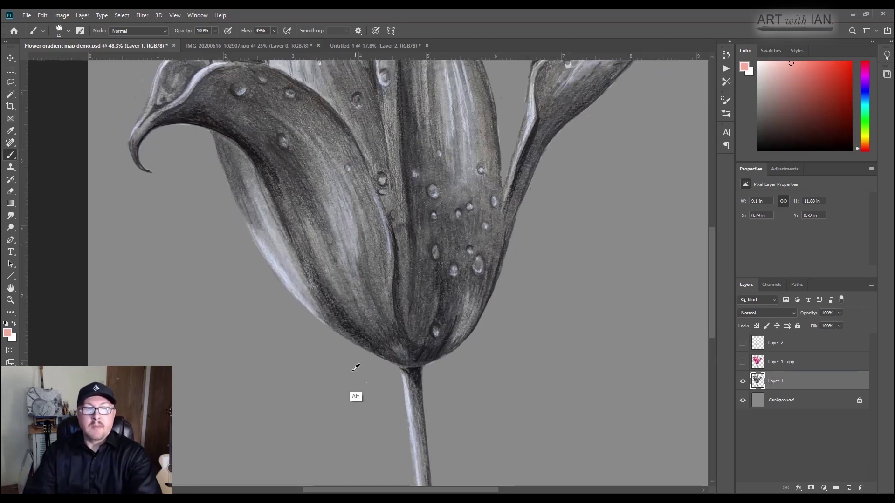
scroll(356, 368, "down", 5)
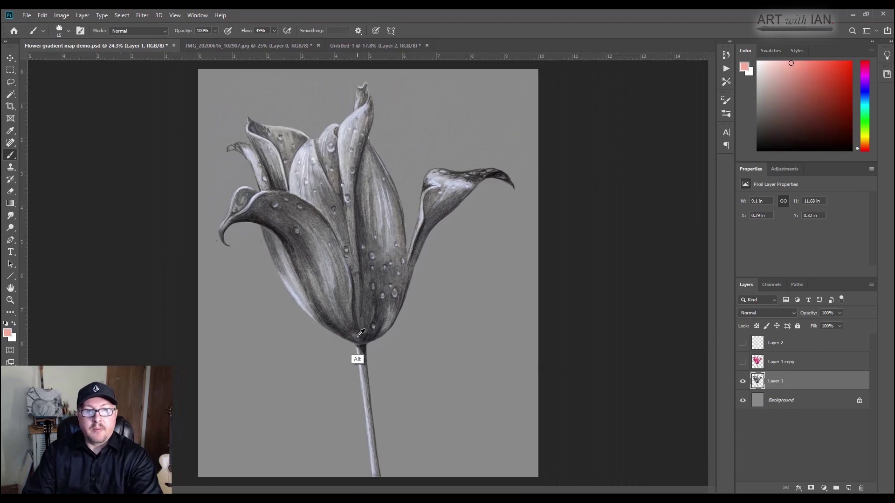
scroll(360, 332, "down", 1)
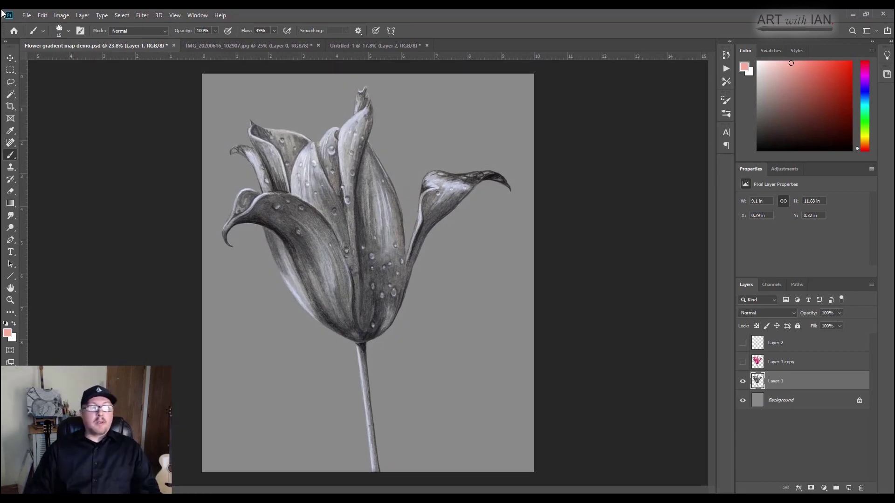
left_click(57, 16)
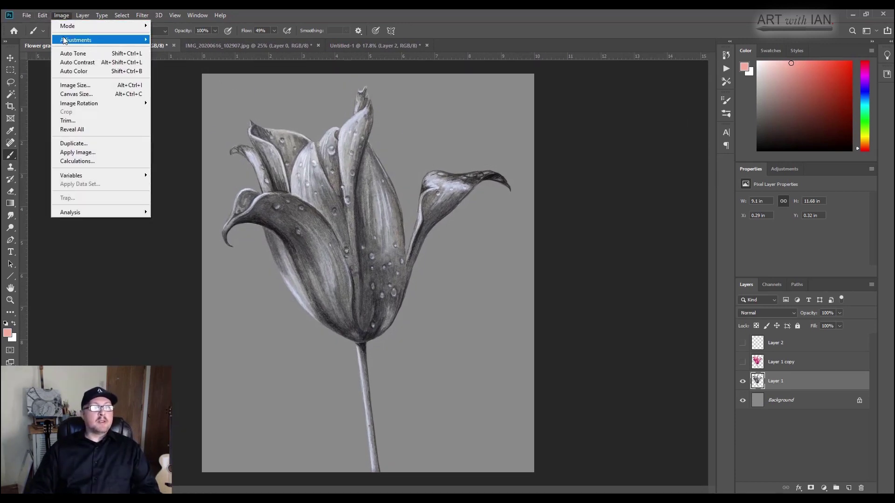
mouse_move(98, 40)
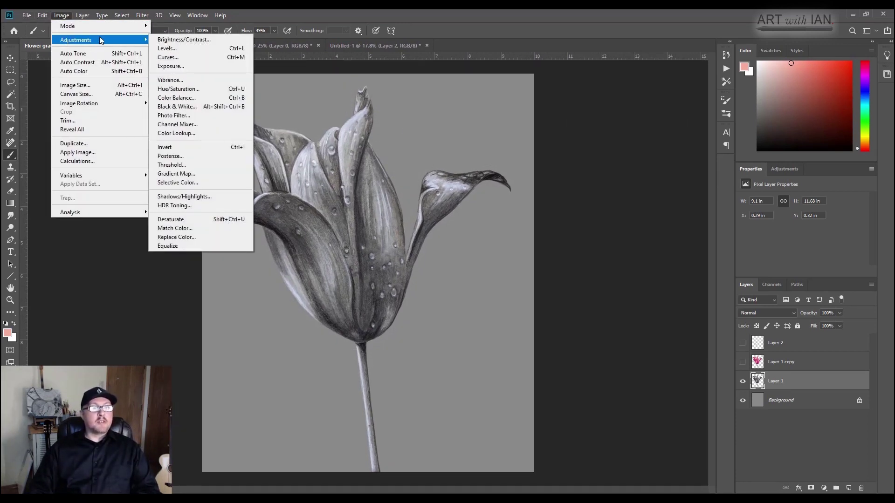
left_click(183, 175)
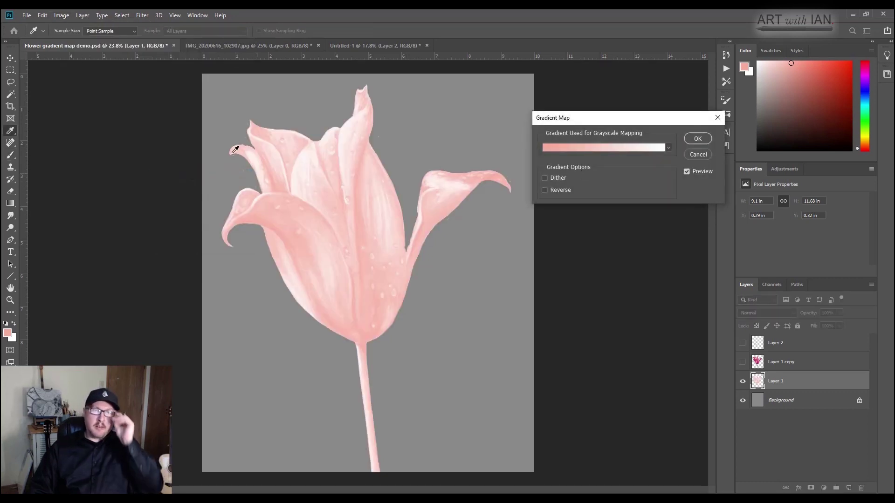
- In the Gradient Editor, set the left dark stop to deep plum 280c1b
left_click(555, 148)
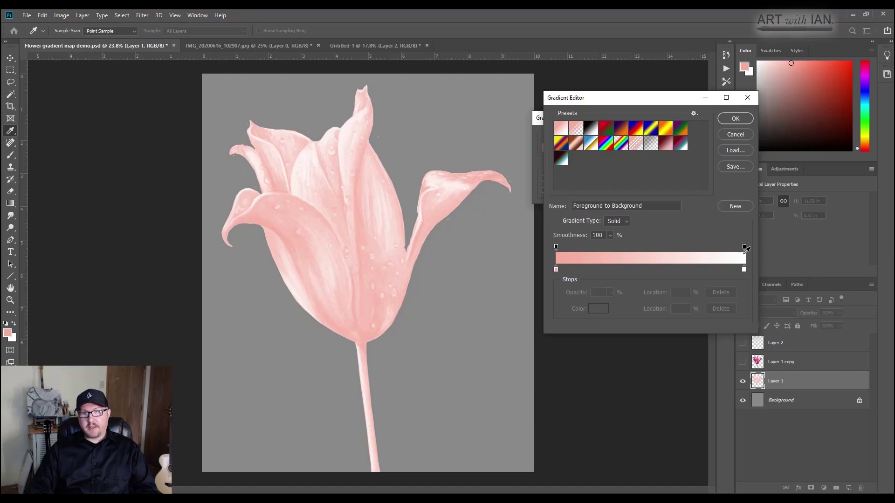
left_click(556, 269)
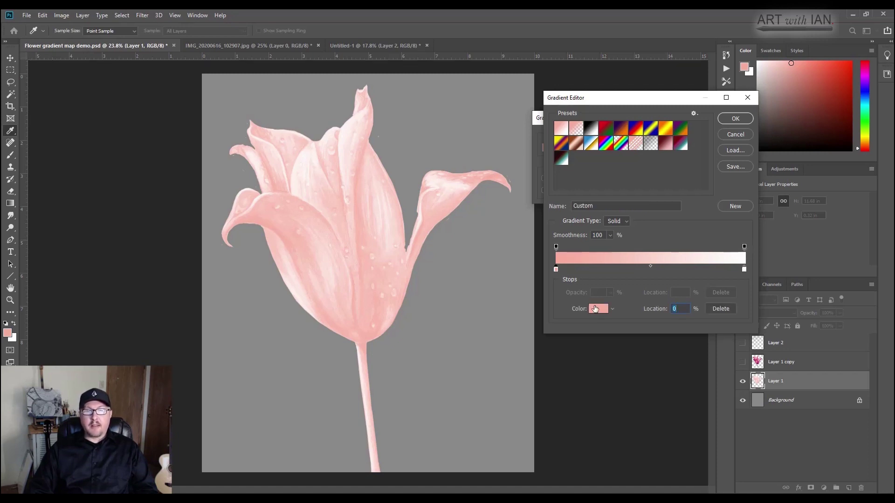
left_click(595, 309)
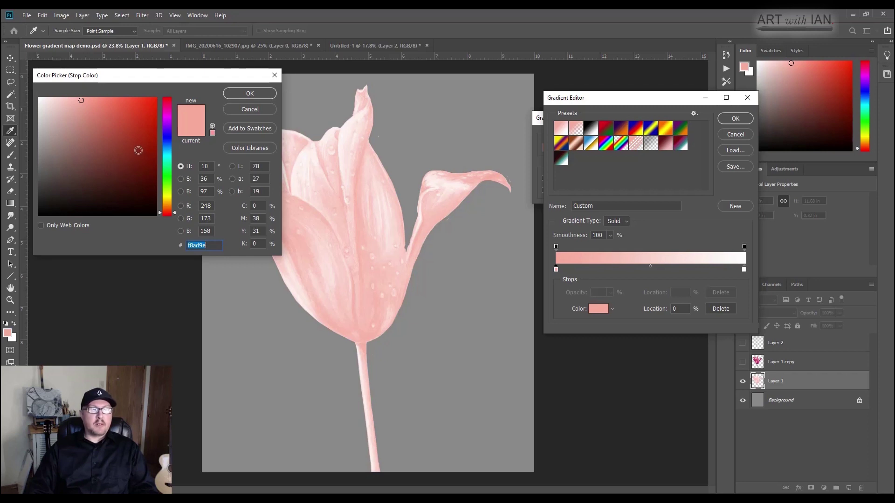
left_click_drag(168, 117, 170, 108)
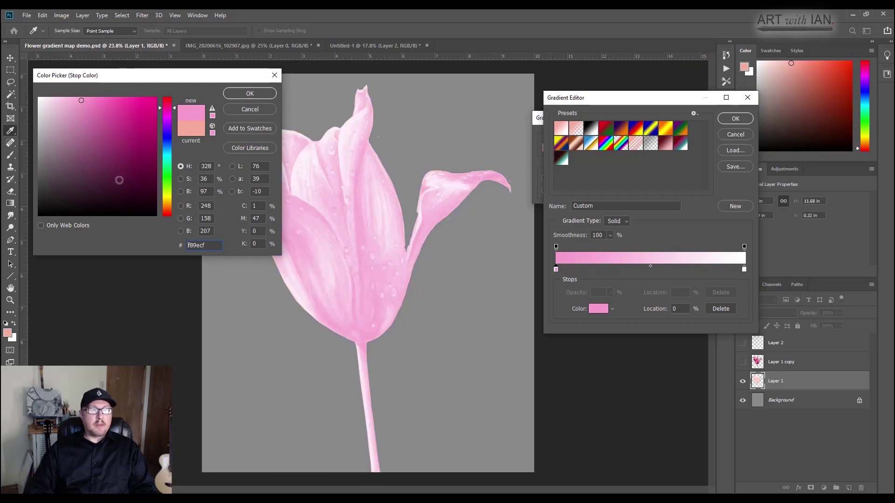
mouse_move(123, 192)
left_mouse_down()
mouse_move(128, 202)
mouse_move(136, 195)
mouse_move(125, 198)
left_mouse_up()
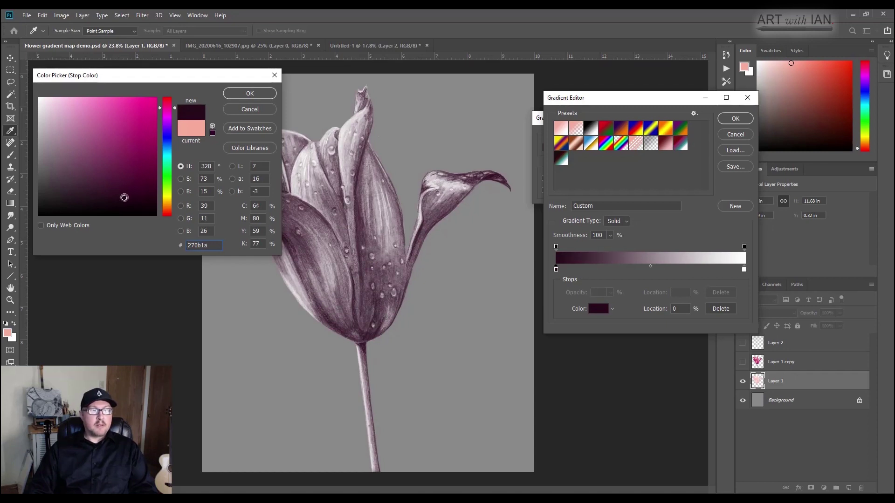
left_click_drag(123, 197, 123, 196)
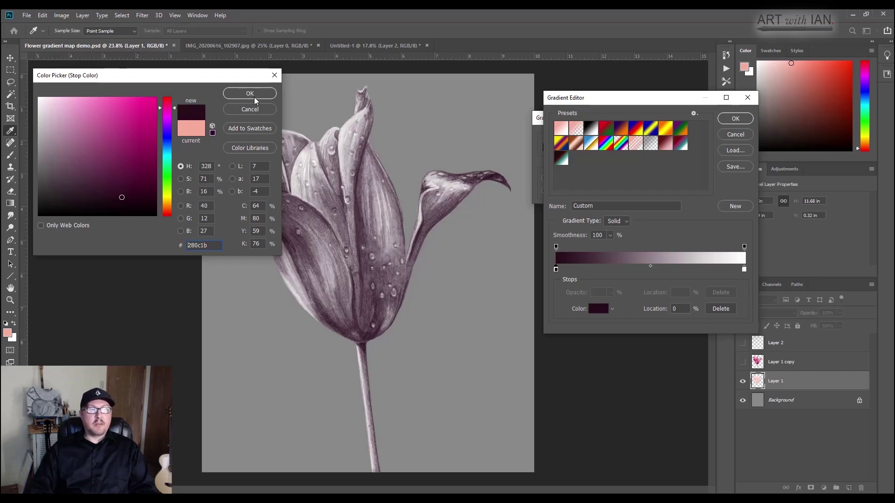
left_click(250, 94)
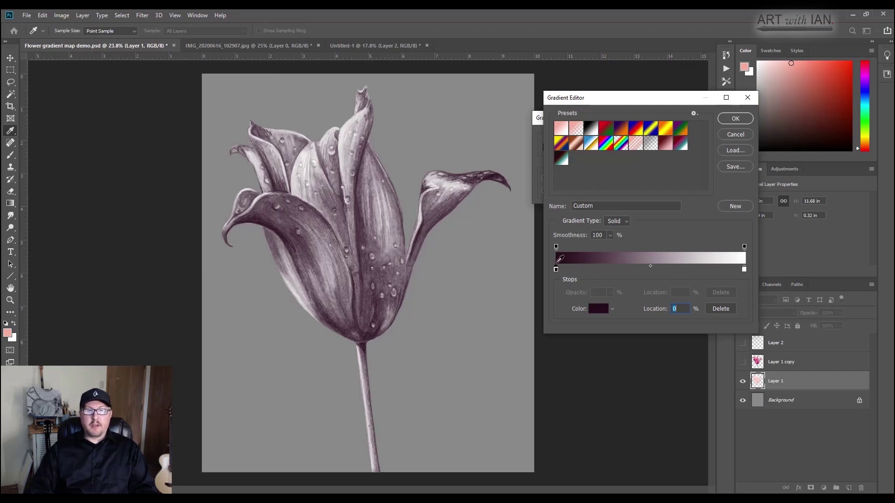
- Add a gradient stop at about 13% and colour it a lighter, pinker plum
left_click(579, 269)
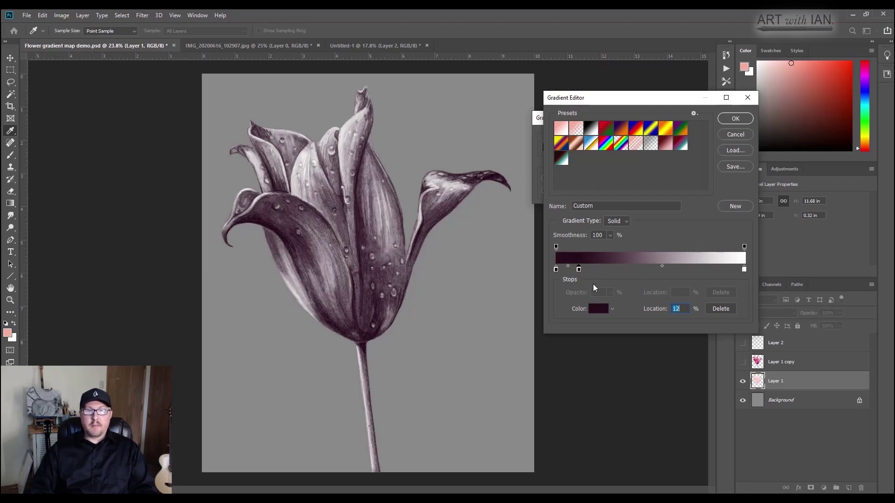
left_click_drag(579, 271, 582, 272)
left_click(598, 309)
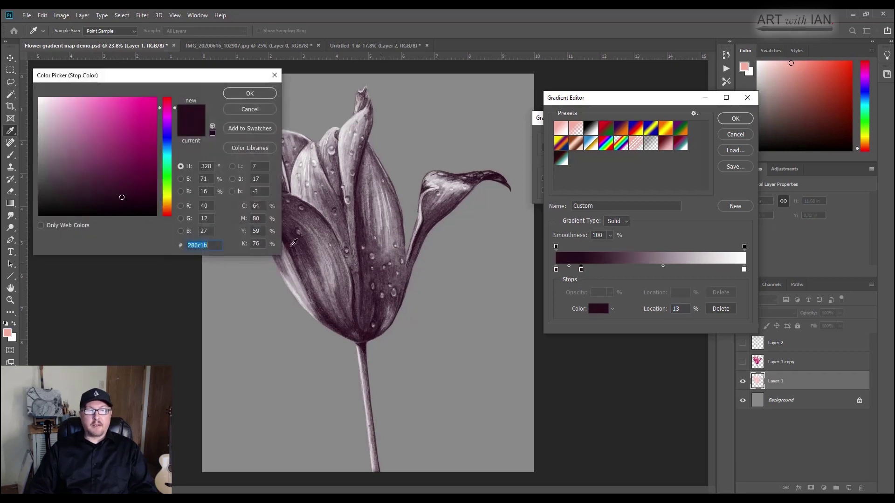
left_click(169, 107)
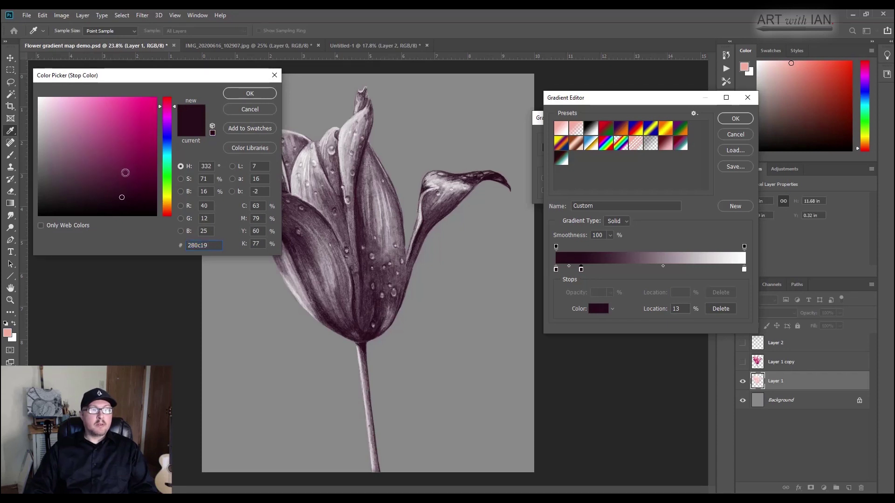
left_click(107, 185)
left_click_drag(107, 185, 105, 169)
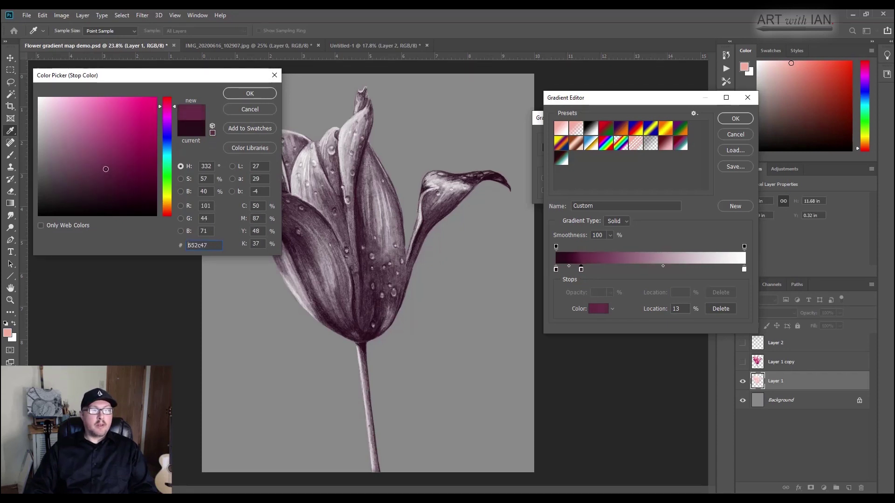
left_click(104, 164)
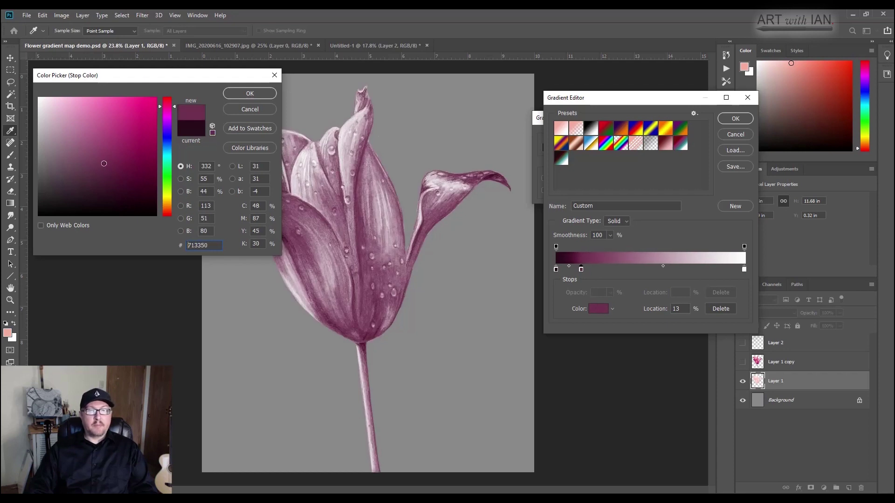
left_click_drag(103, 164, 105, 170)
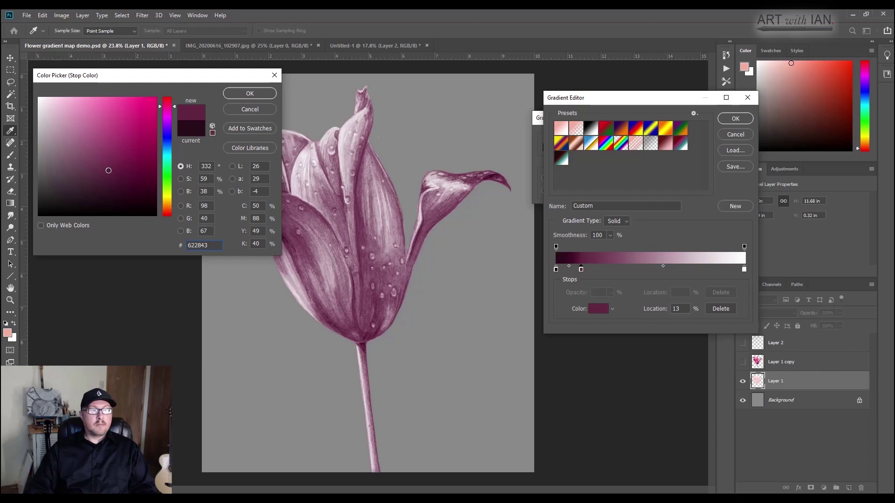
left_click(259, 92)
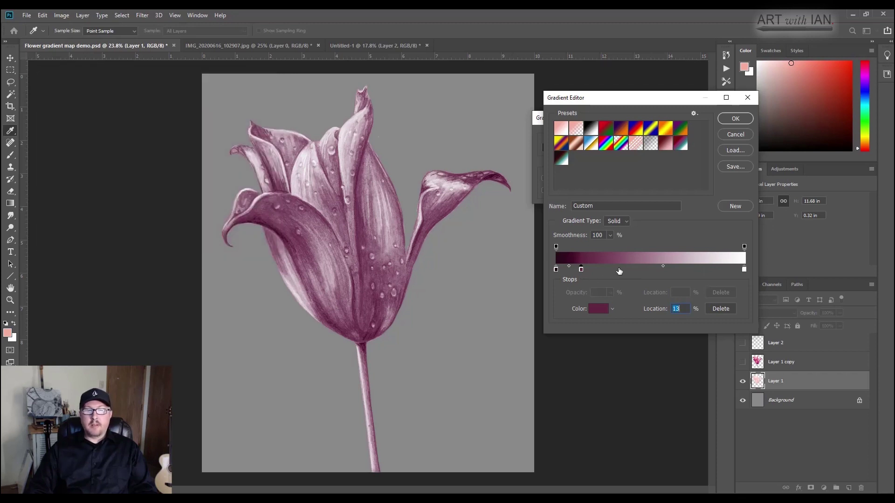
- Add another stop toward the dark end and recolour it a brighter berry pink
left_click_drag(618, 270, 620, 270)
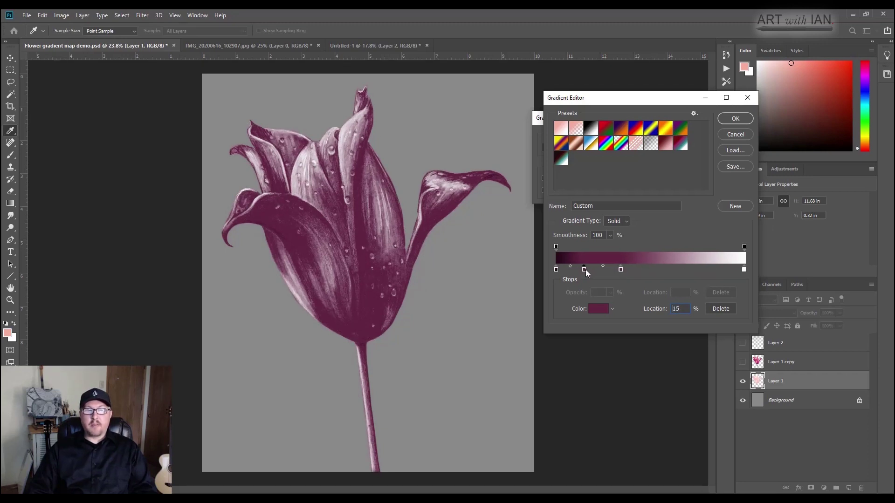
left_click_drag(600, 275, 587, 275)
left_click(588, 274)
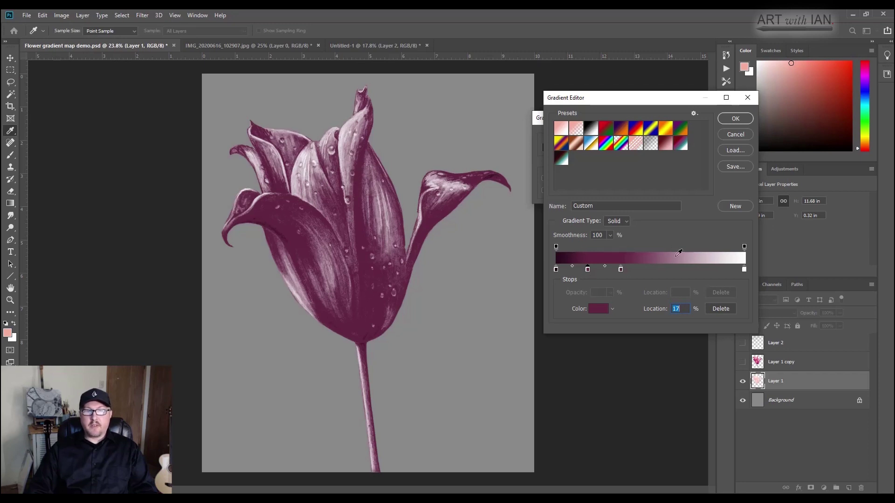
left_click(605, 308)
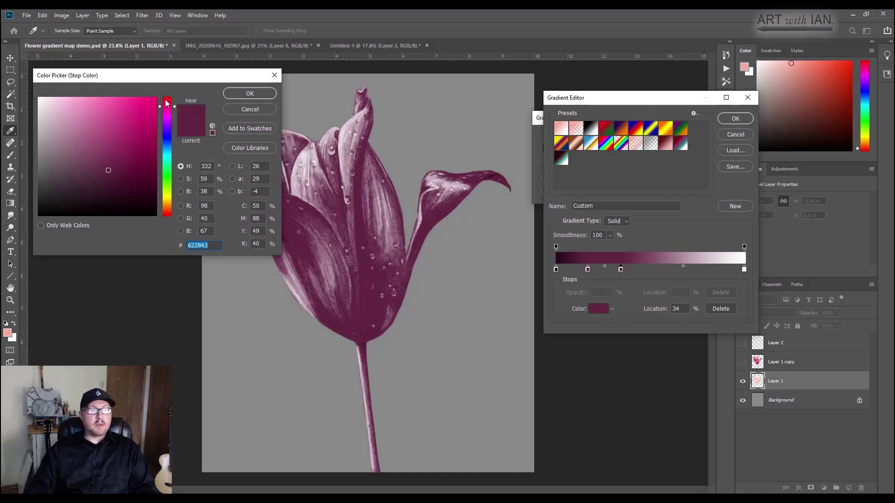
left_click(167, 106)
mouse_move(103, 159)
left_mouse_down()
mouse_move(100, 146)
mouse_move(134, 140)
mouse_move(100, 146)
left_mouse_up()
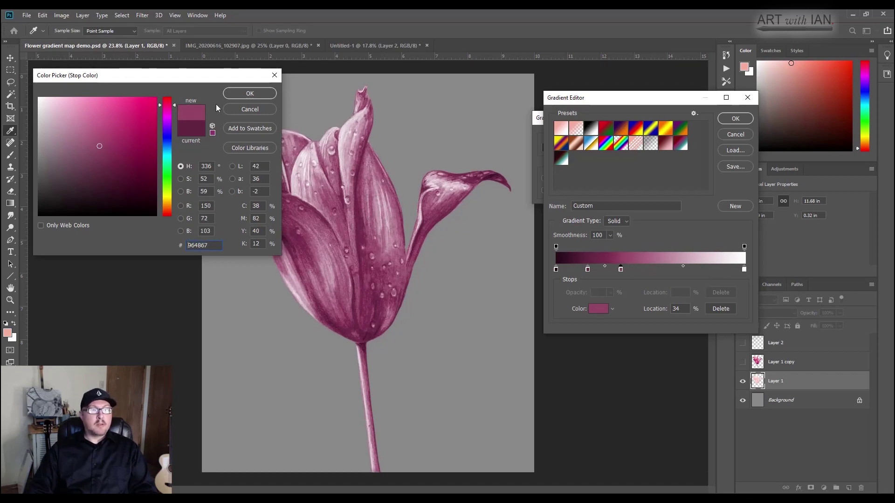
left_click(235, 95)
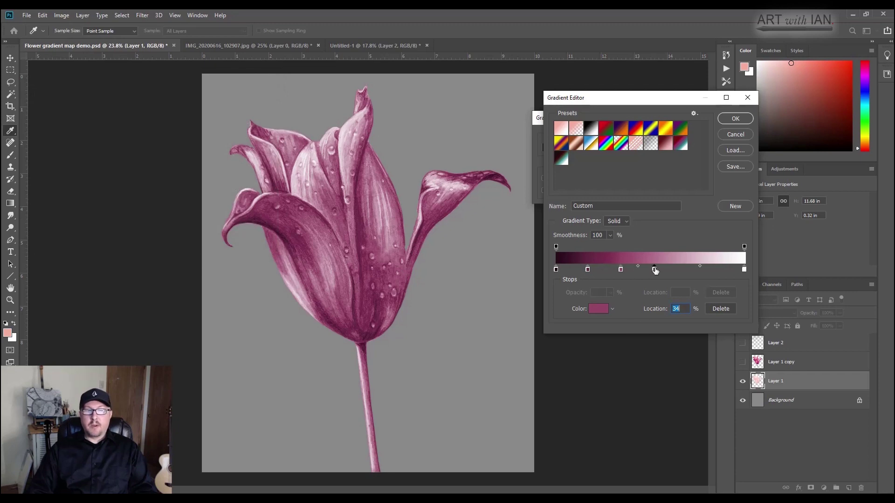
- Move a gradient stop to 57% and recolour it a softer, redder pink
left_click_drag(655, 269, 656, 269)
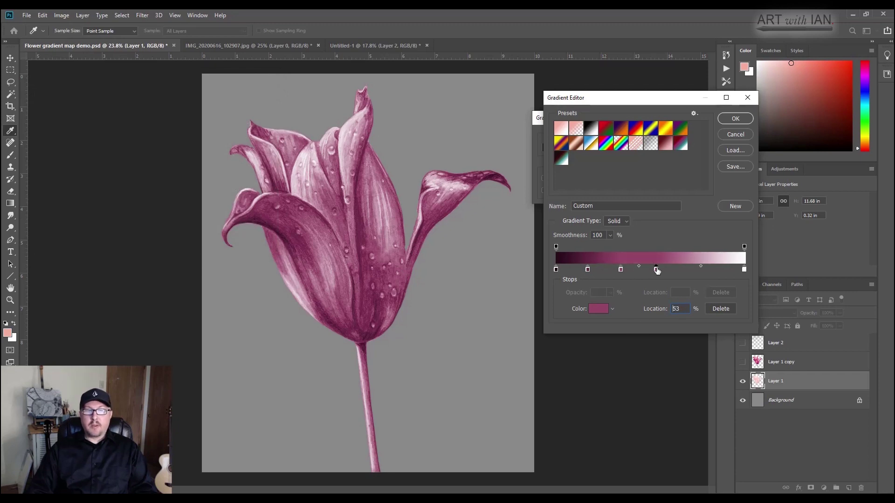
left_click_drag(657, 270, 624, 269)
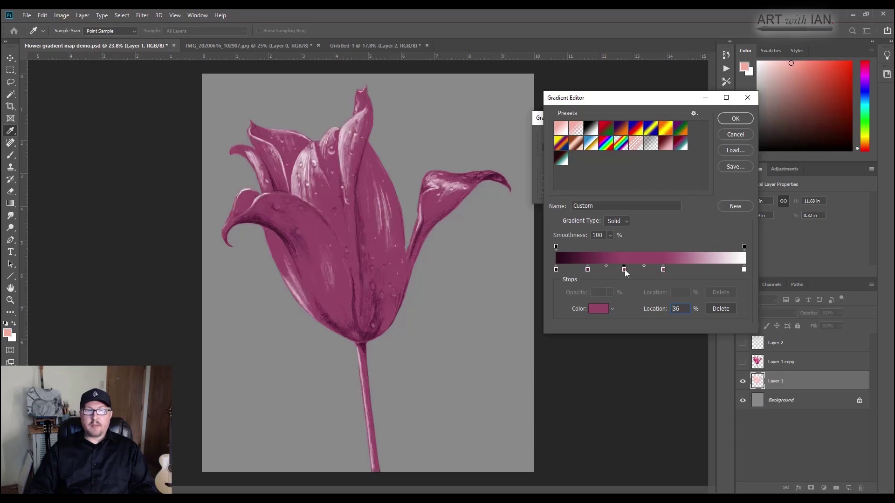
left_click(663, 269)
left_click(599, 309)
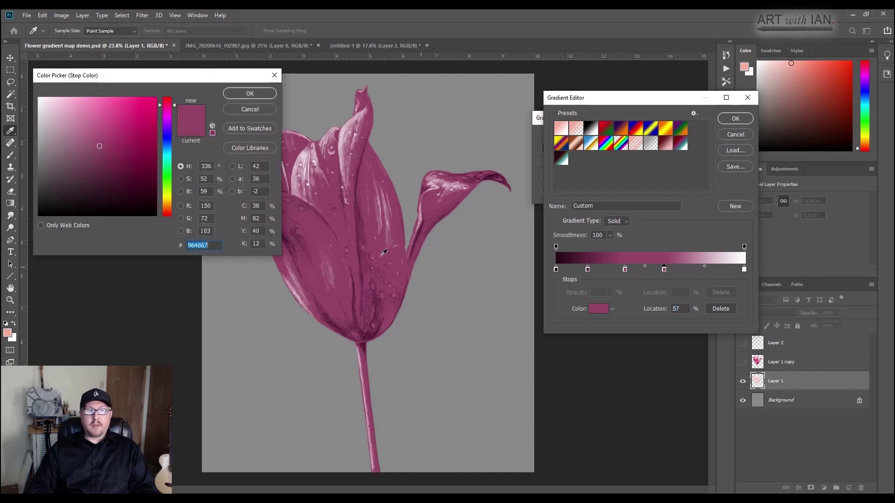
left_click_drag(167, 161, 168, 237)
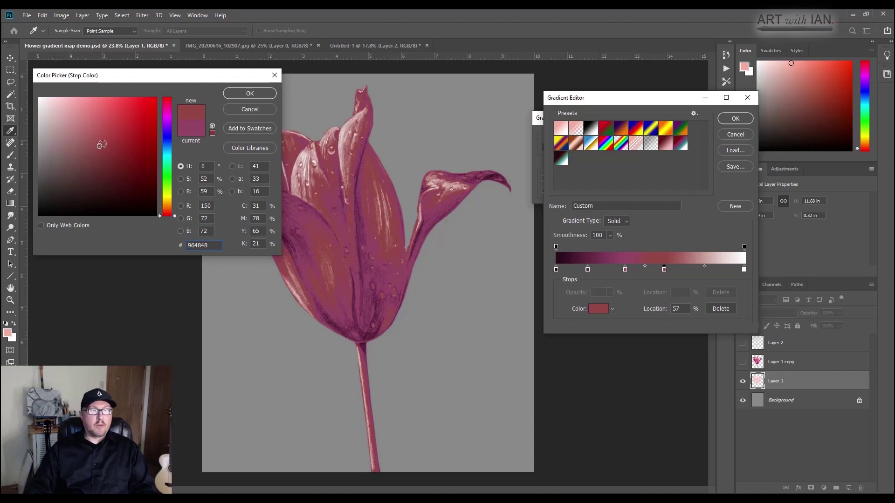
left_click_drag(100, 145, 84, 120)
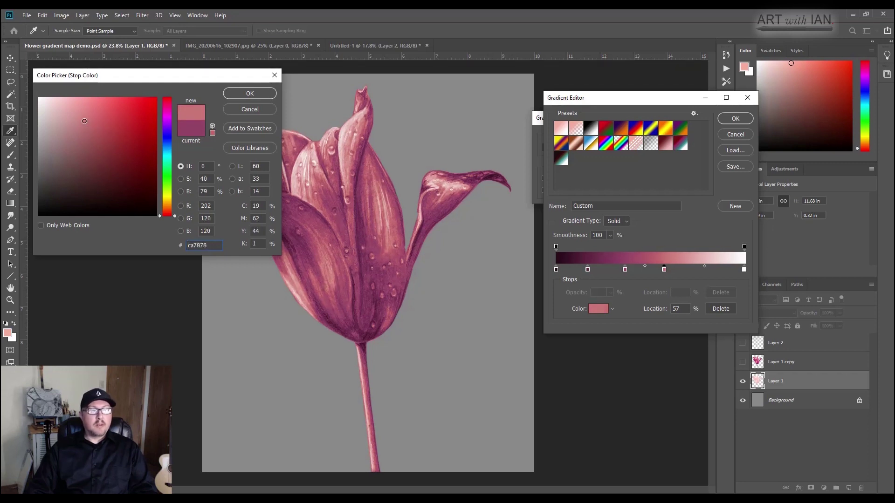
left_click(227, 97)
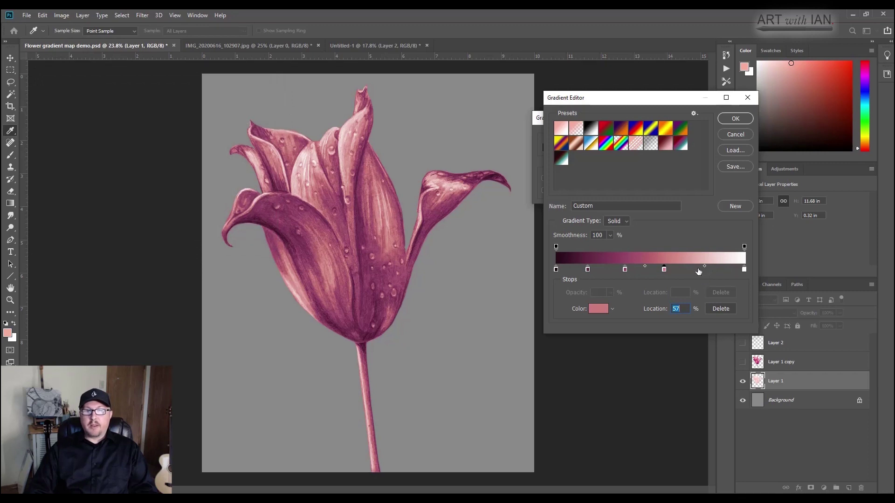
- Add a pale peach colour stop at 77% of the gradient
left_click(701, 270)
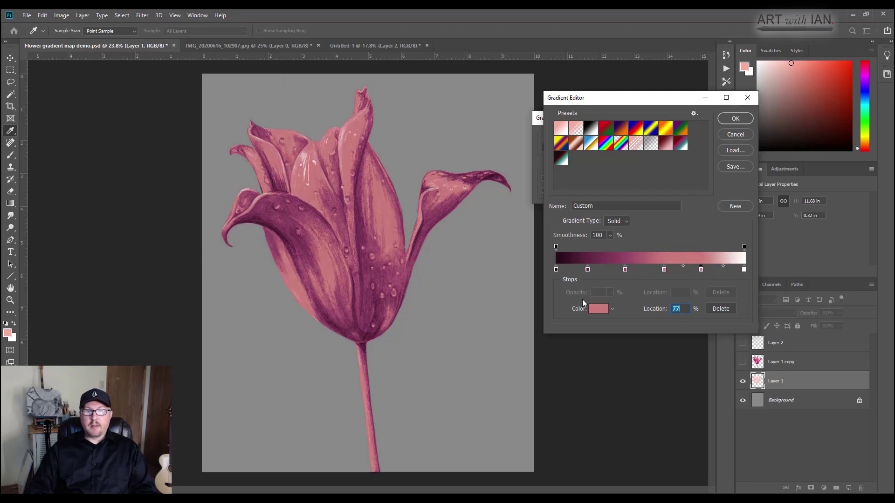
left_click(597, 310)
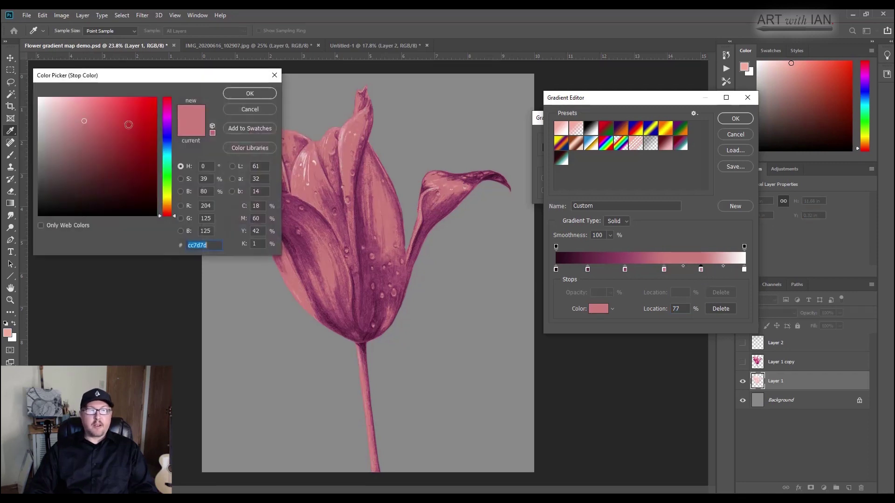
left_click(165, 207)
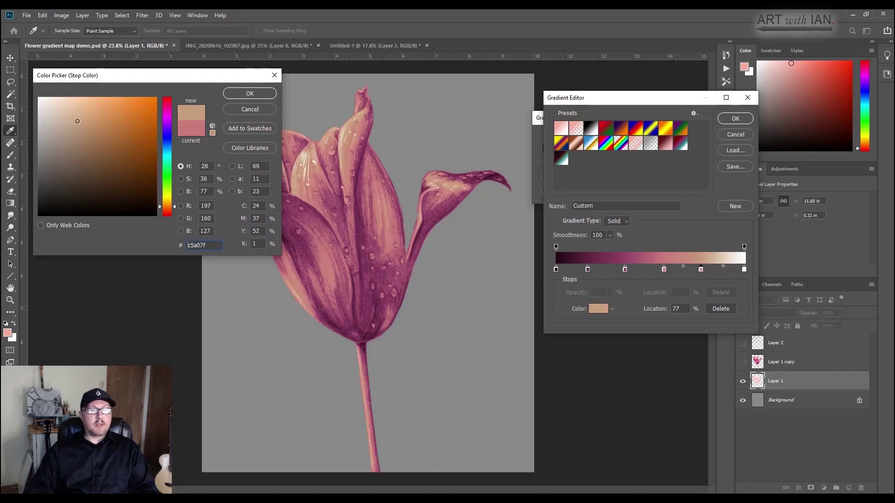
left_click_drag(80, 124, 59, 108)
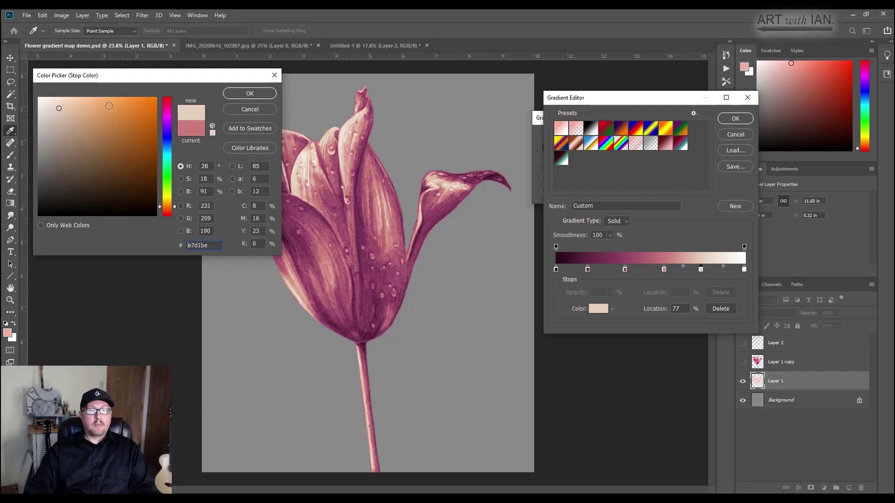
left_click(257, 94)
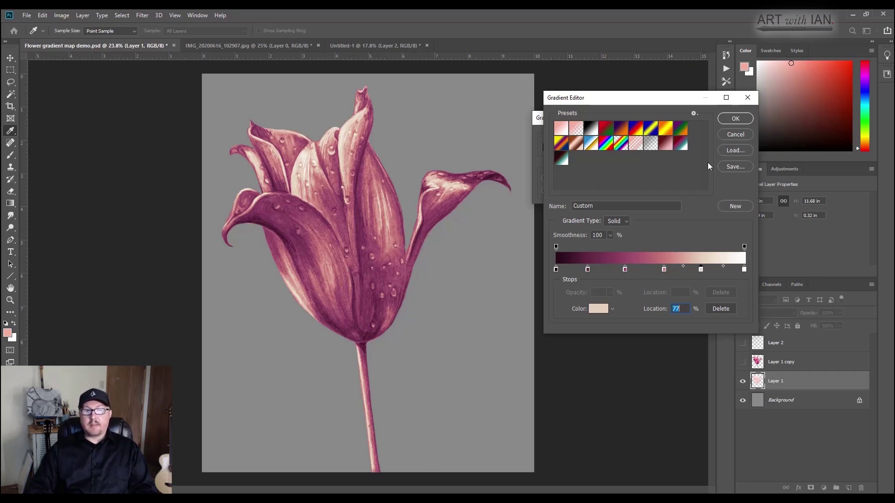
- Apply the gradient map, then set Hue/Saturation to Hue -3, Saturation +19, Lightness +2
left_click(733, 119)
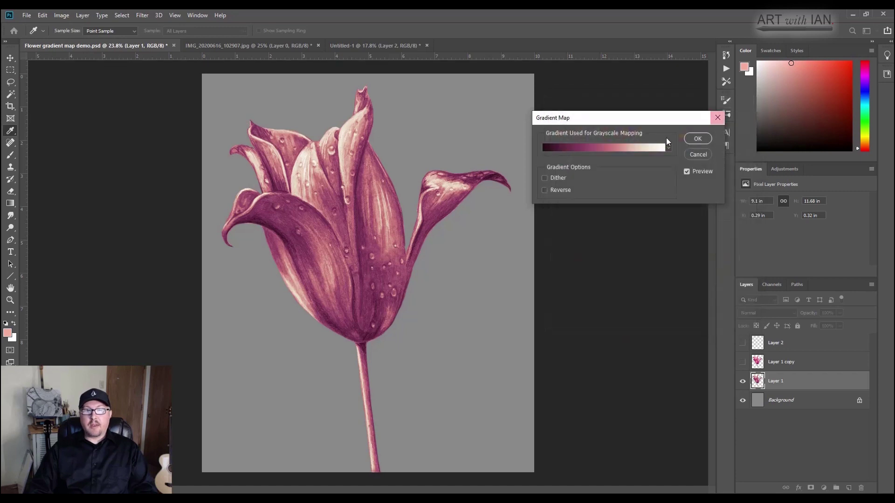
left_click(697, 138)
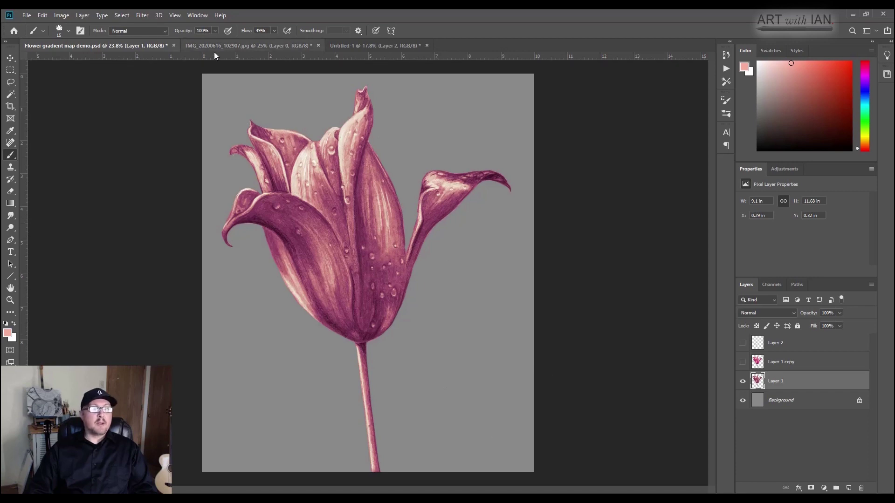
left_click(62, 16)
mouse_move(70, 42)
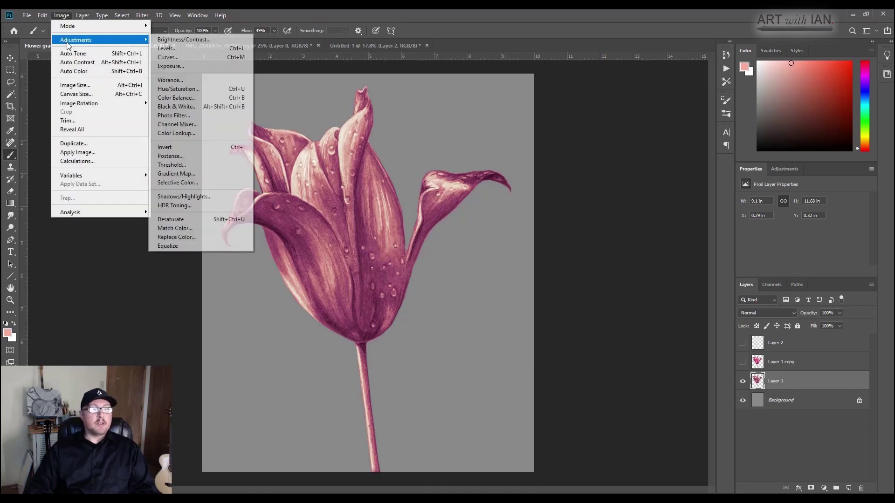
left_click(183, 93)
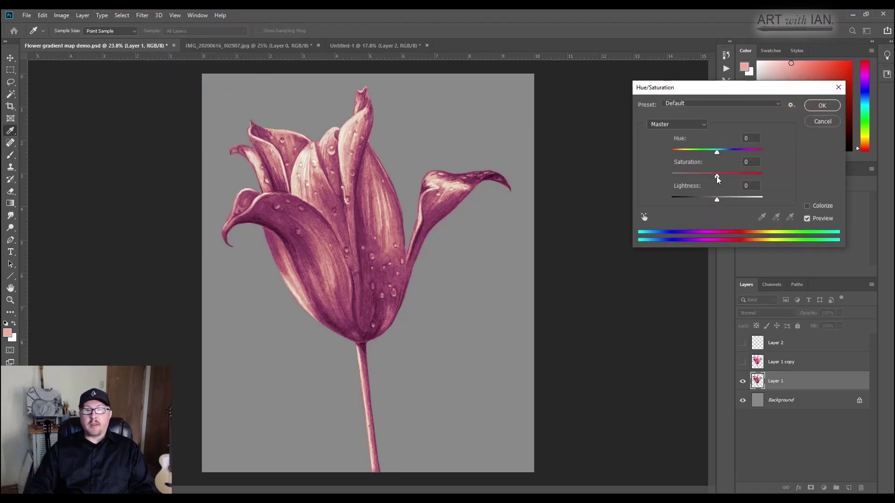
mouse_move(716, 176)
left_mouse_down()
mouse_move(737, 182)
mouse_move(723, 184)
left_mouse_up()
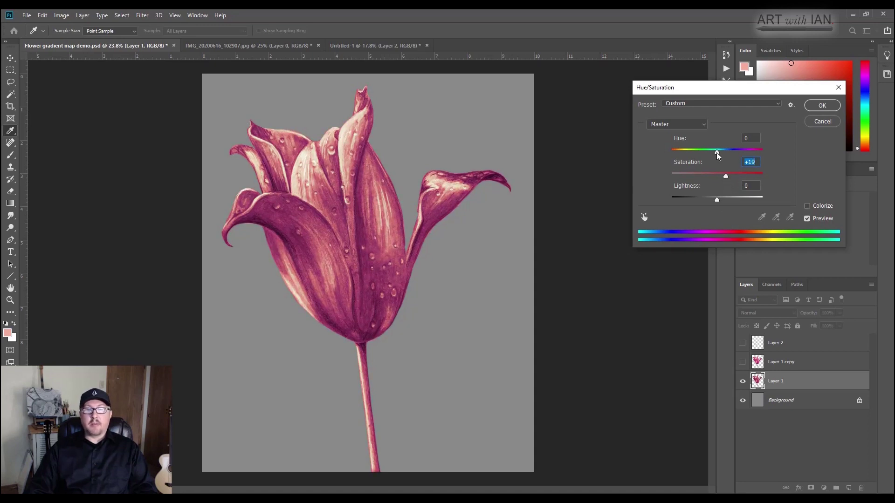
left_click_drag(717, 153, 716, 156)
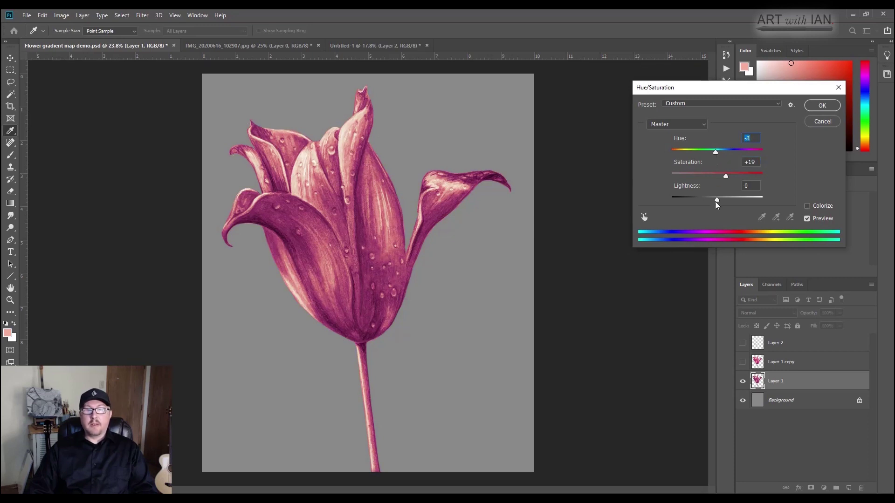
mouse_move(716, 201)
left_mouse_down()
mouse_move(730, 203)
mouse_move(703, 202)
mouse_move(717, 202)
left_mouse_up()
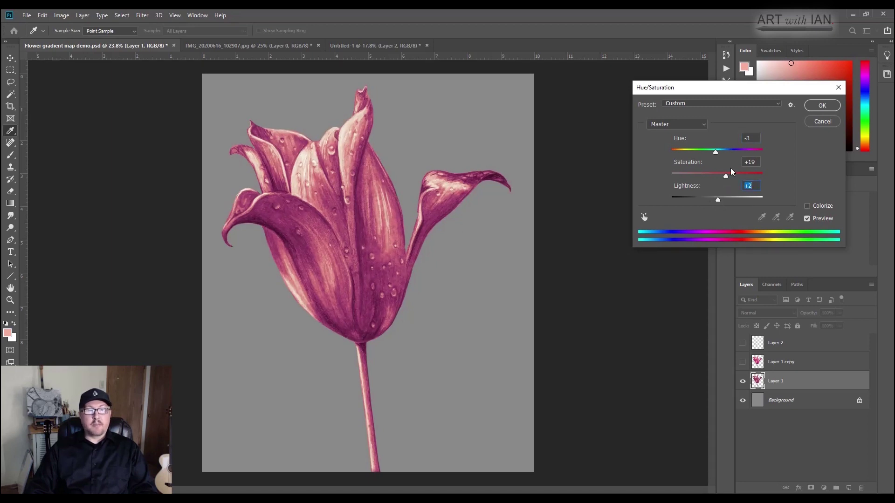
left_click(822, 105)
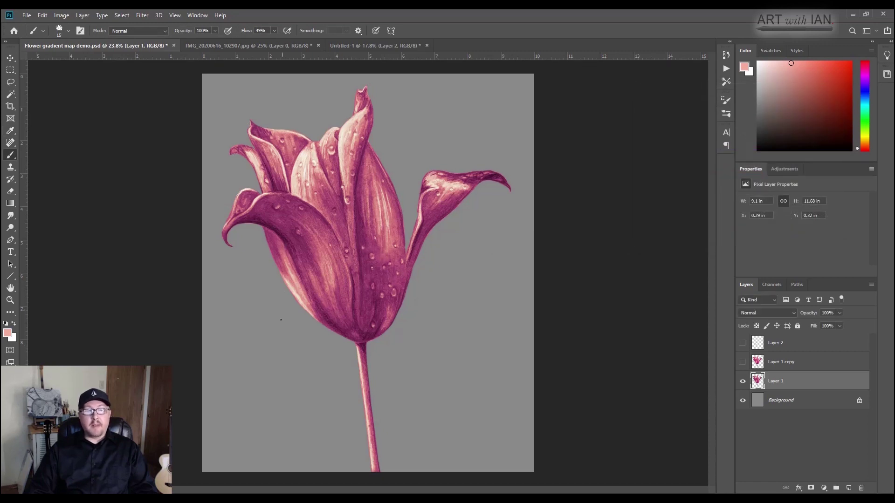
- Lasso the stem, recolour it green with Hue +77, Saturation -27, Lightness -14, then deselect
left_click(10, 82)
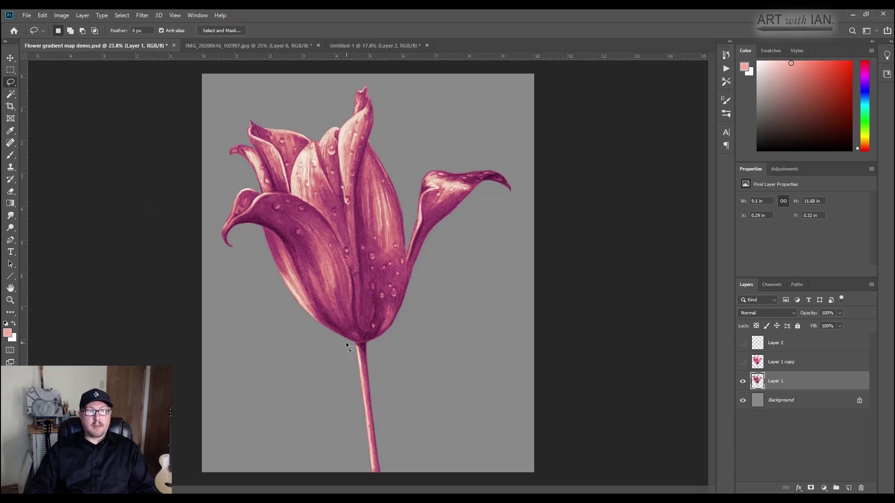
mouse_move(347, 343)
left_mouse_down()
mouse_move(396, 382)
mouse_move(420, 442)
mouse_move(416, 484)
mouse_move(349, 488)
mouse_move(335, 442)
mouse_move(347, 344)
left_mouse_up()
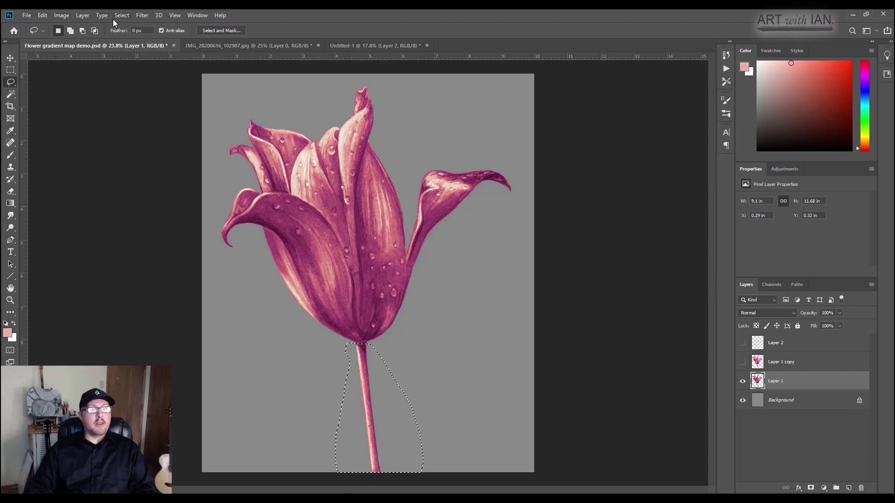
left_click(61, 16)
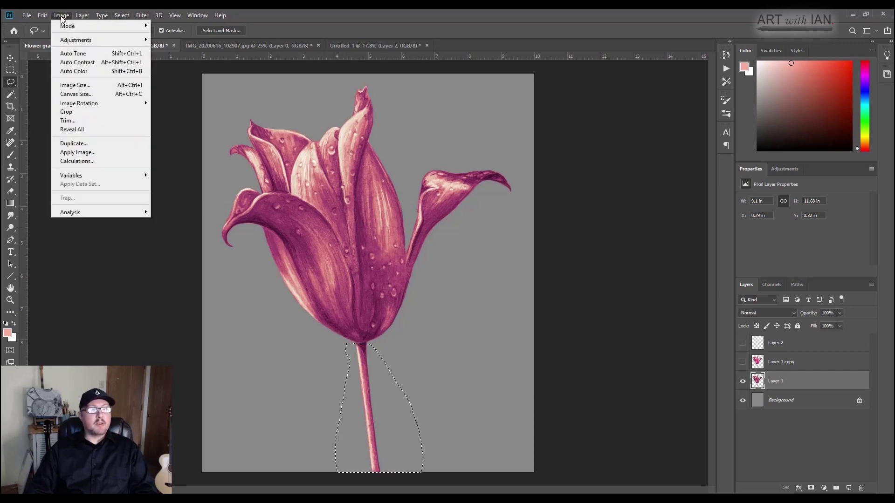
mouse_move(69, 40)
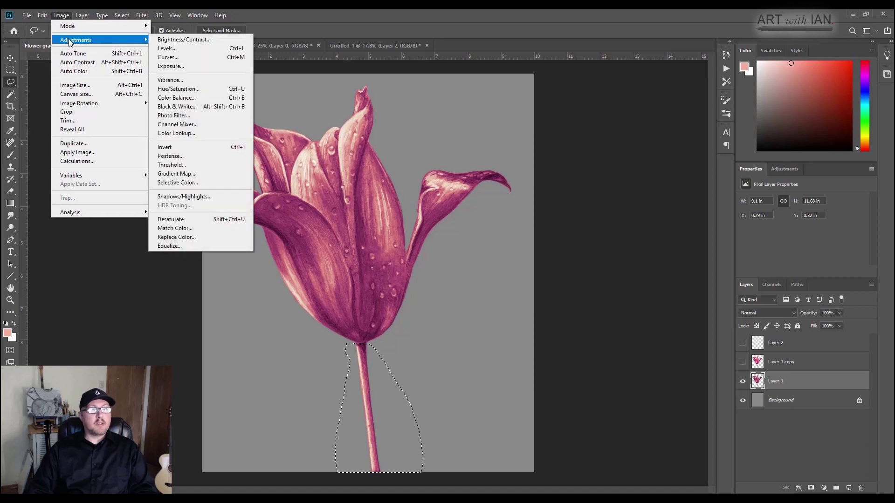
left_click(177, 90)
left_click_drag(712, 151, 712, 199)
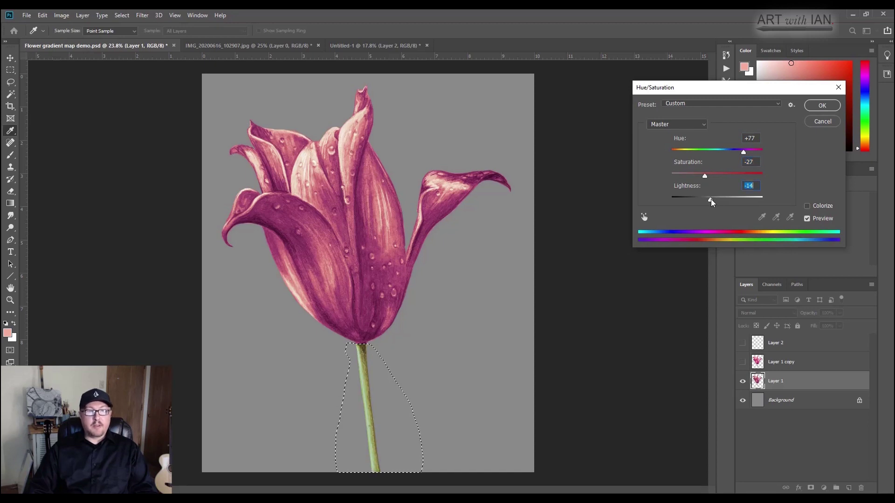
left_click(816, 106)
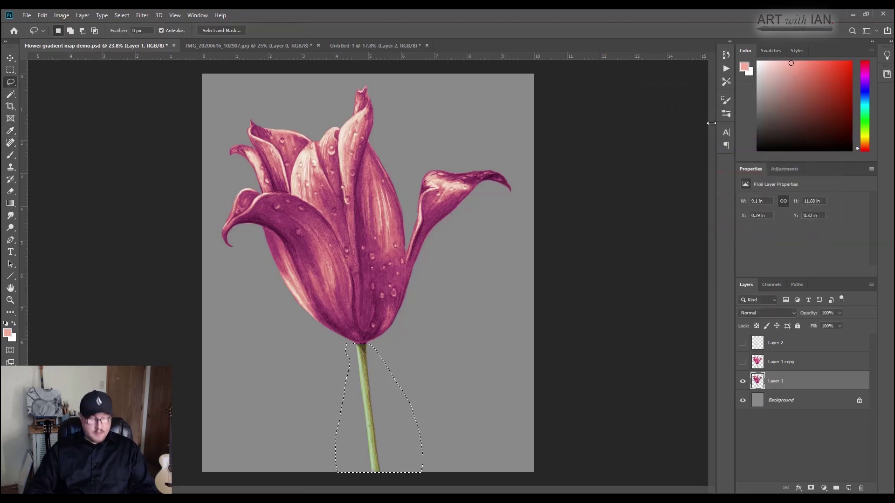
key("ctrl+d")
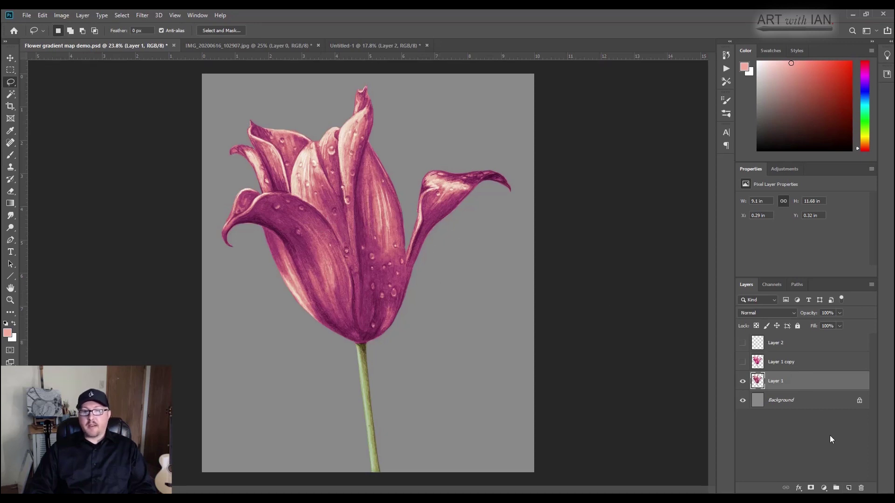
- Add a new paint layer (Layer 3) and set the foreground colour to muted blue-grey
left_click(848, 488)
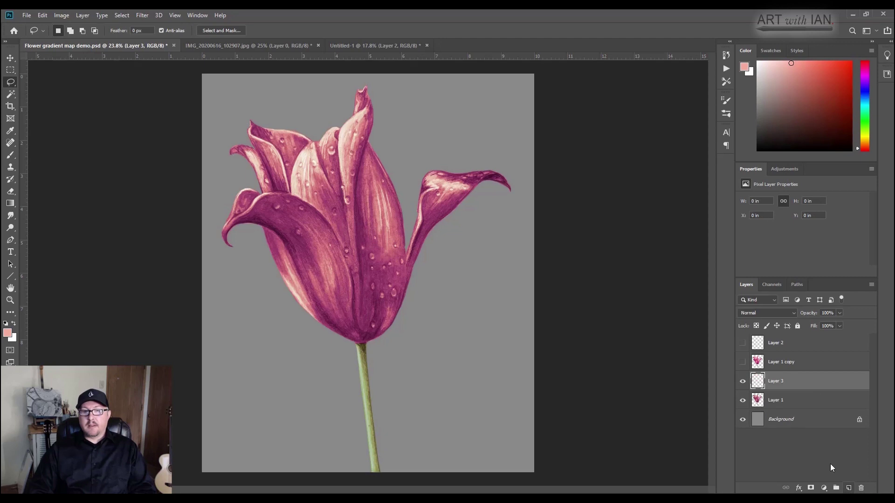
left_click(8, 333)
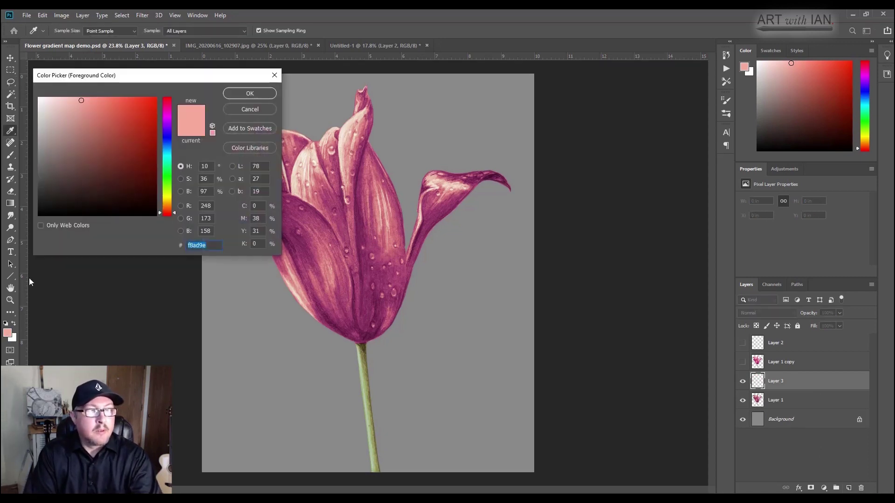
left_click(168, 146)
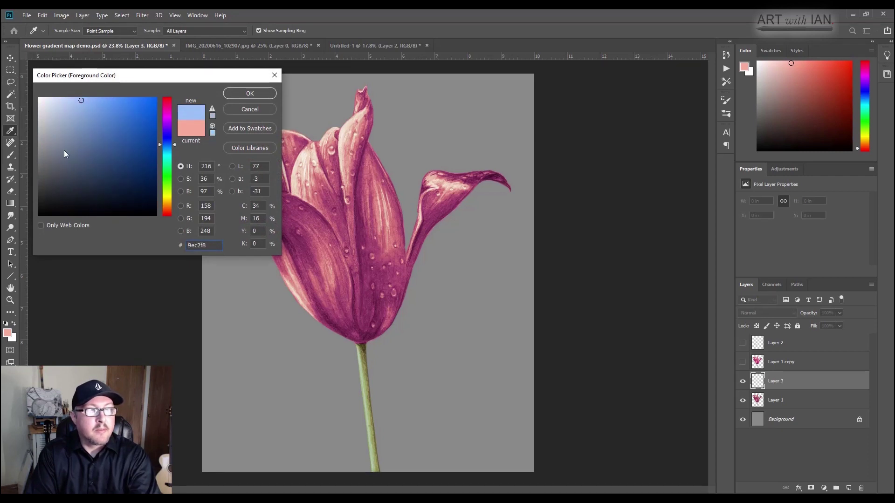
left_click_drag(65, 154, 59, 157)
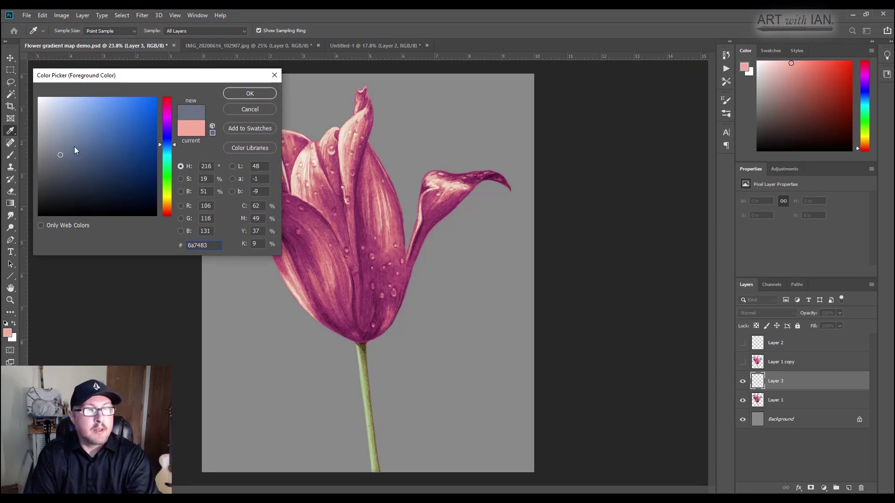
left_click(240, 94)
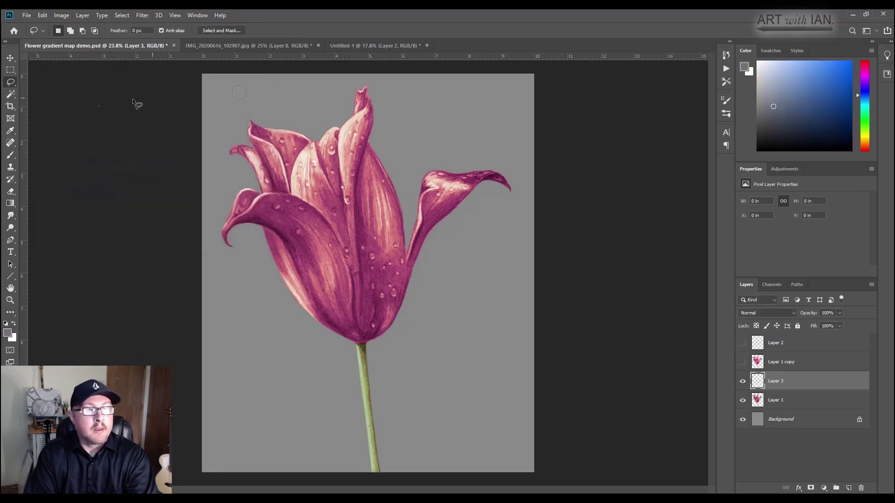
- Zoom in and brush soft rim-light strokes along the left edges of the lower petals
left_click(11, 157)
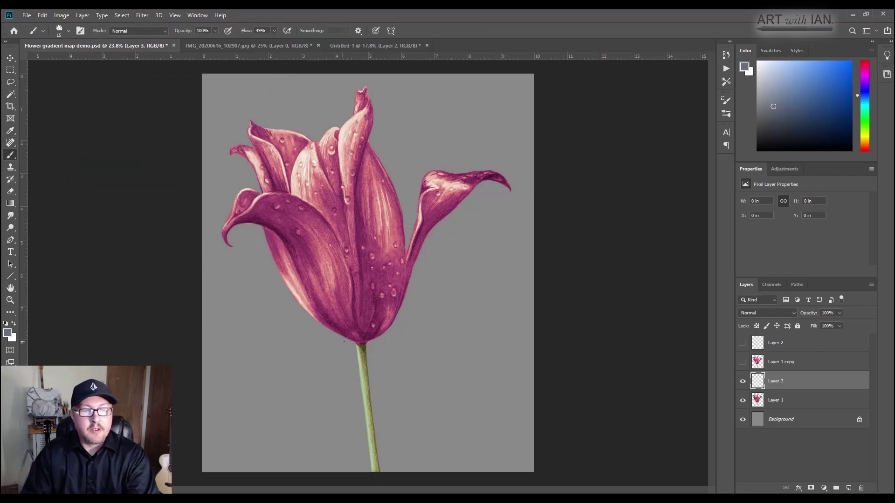
scroll(342, 347, "up", 2, "alt")
scroll(342, 347, "up", 4, "alt")
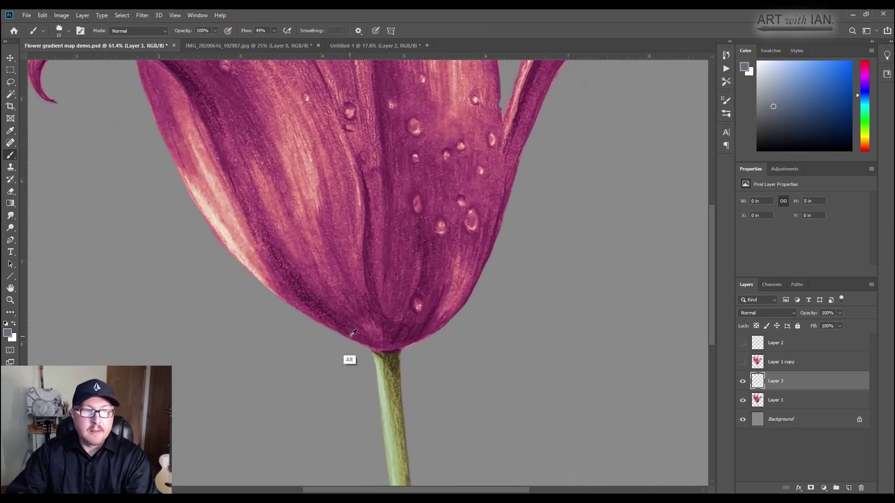
mouse_move(322, 317)
left_mouse_down()
mouse_move(365, 337)
mouse_move(288, 280)
mouse_move(365, 342)
left_mouse_up()
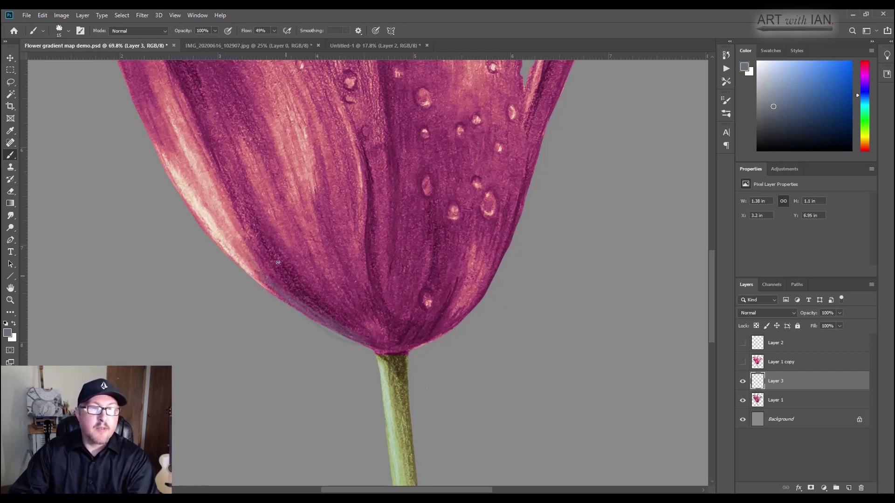
left_click_drag(282, 273, 200, 115)
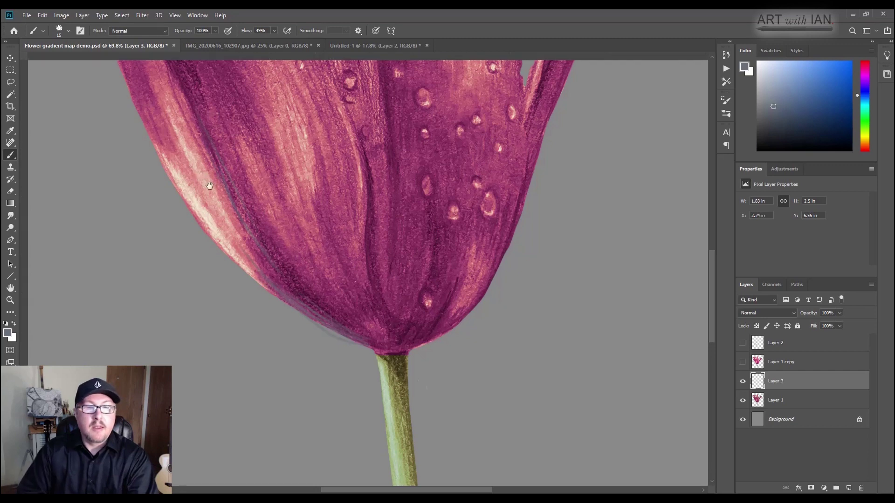
left_click_drag(207, 184, 277, 245)
left_click_drag(224, 141, 227, 146)
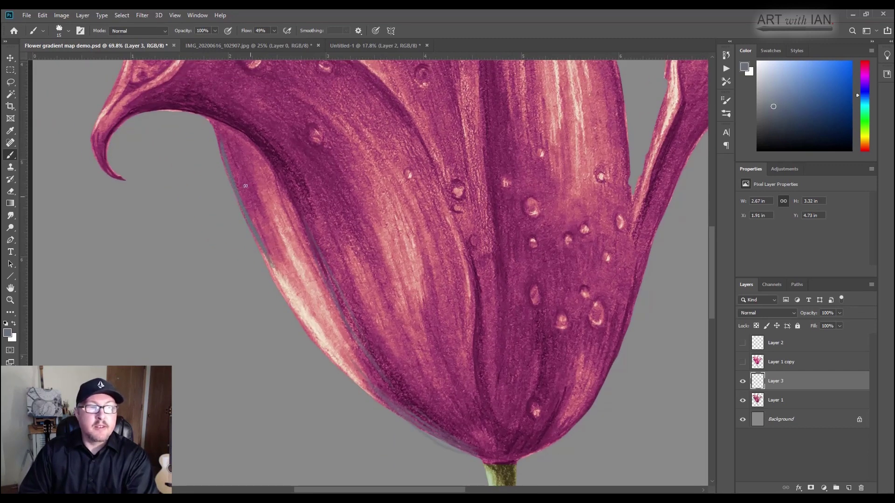
mouse_move(245, 185)
left_mouse_down()
mouse_move(280, 281)
mouse_move(243, 194)
mouse_move(266, 219)
left_mouse_up()
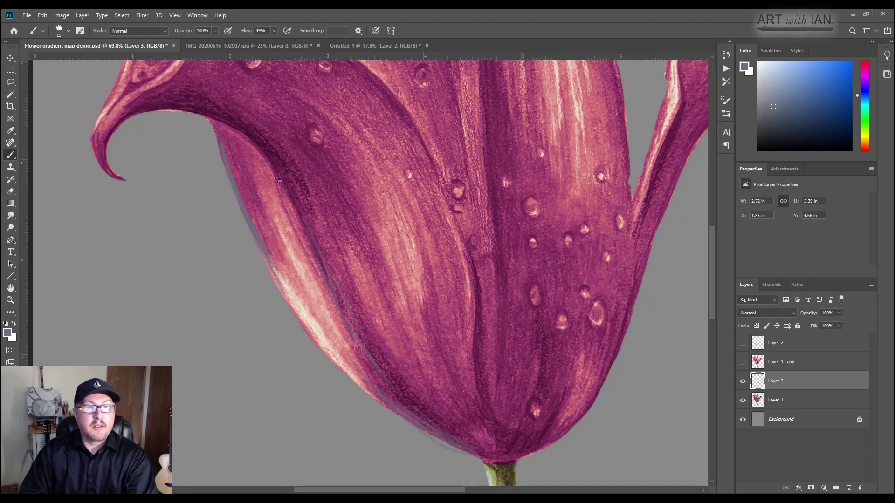
mouse_move(272, 169)
left_mouse_down()
mouse_move(235, 122)
mouse_move(288, 187)
mouse_move(202, 106)
mouse_move(259, 147)
mouse_move(205, 114)
mouse_move(229, 124)
left_mouse_up()
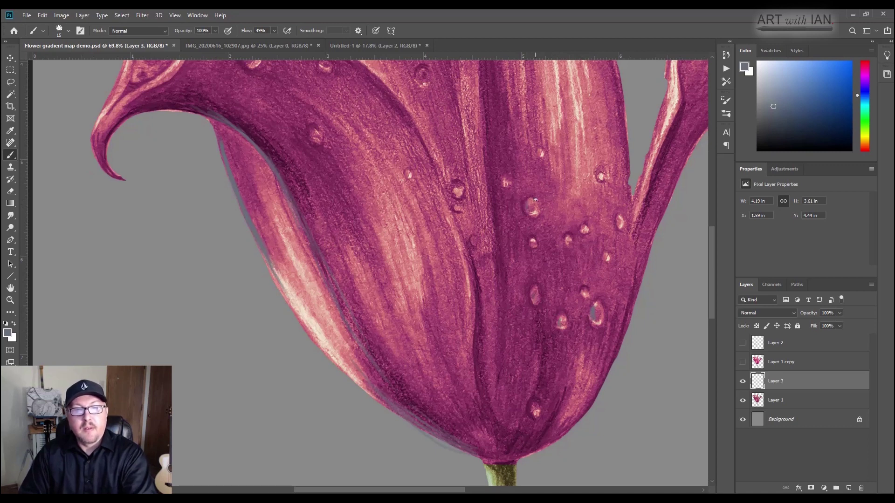
- Sample a light pink from the petals and brush light highlights onto the upper petals
left_click(560, 107, "alt")
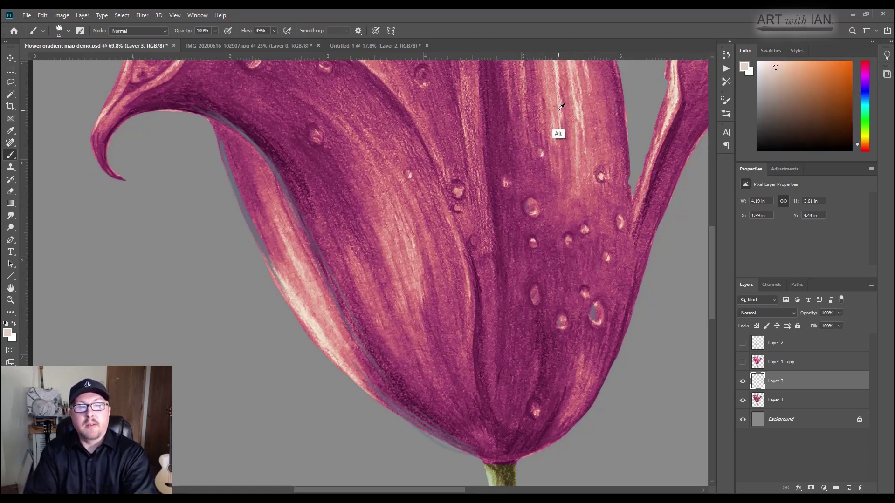
left_click_drag(577, 224, 525, 413)
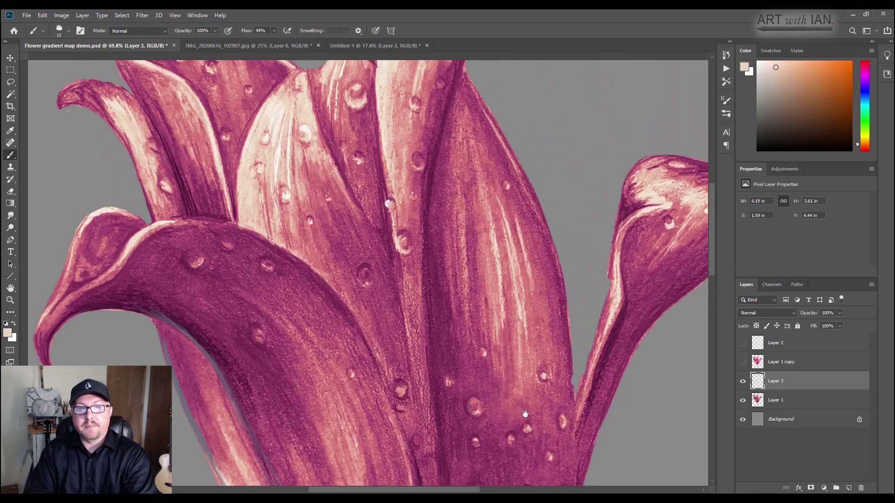
key("ctrl+r")
left_click_drag(613, 275, 594, 373)
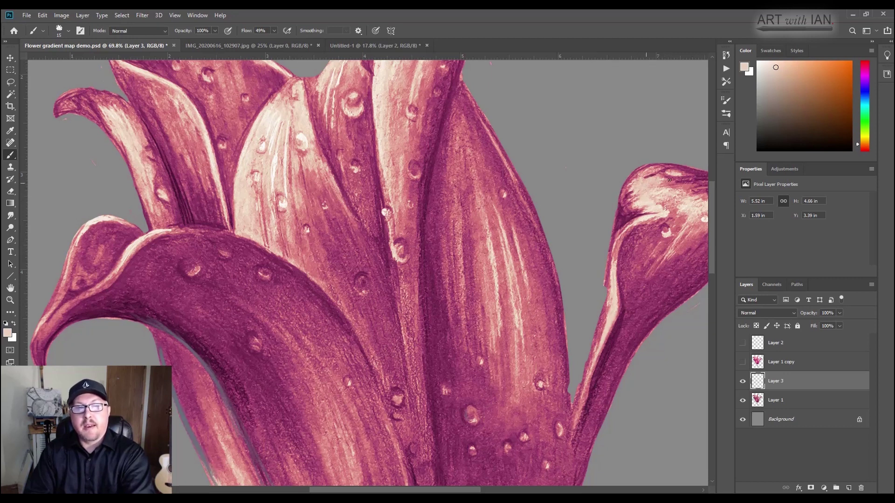
mouse_move(651, 186)
left_mouse_down()
mouse_move(622, 222)
mouse_move(636, 224)
mouse_move(617, 221)
left_mouse_up()
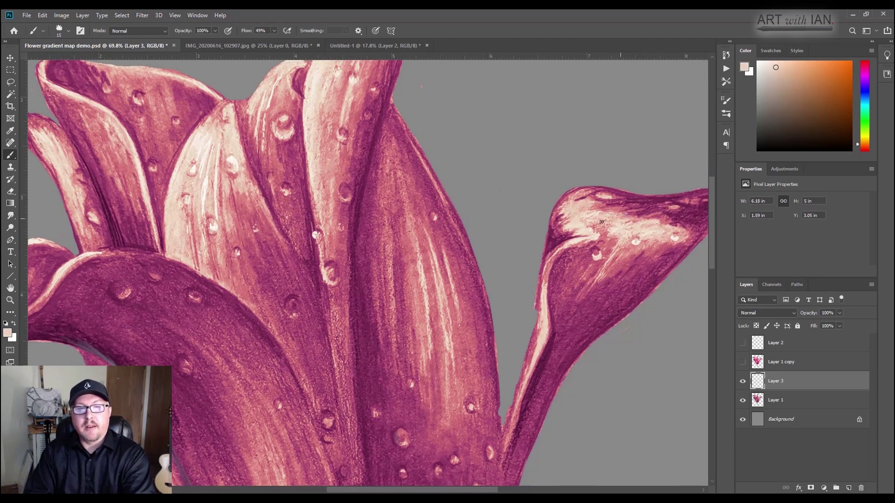
mouse_move(613, 216)
left_mouse_down()
mouse_move(589, 214)
mouse_move(638, 210)
mouse_move(596, 218)
left_mouse_up()
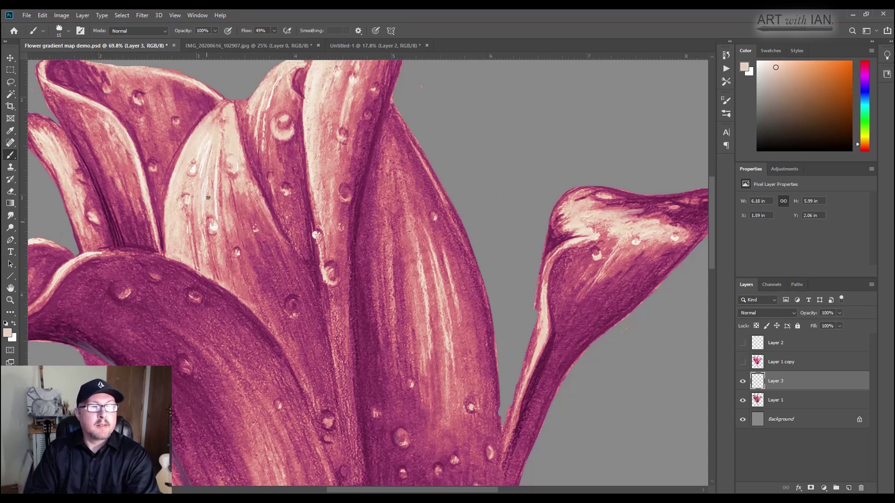
left_click_drag(205, 218, 205, 239)
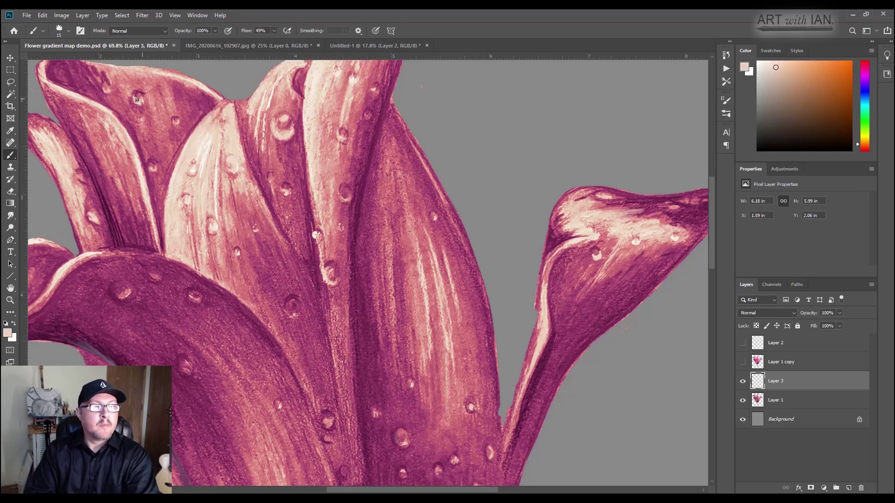
- Sample a dark magenta and brush deeper shading up the upper-left petal
left_click(95, 87, "alt")
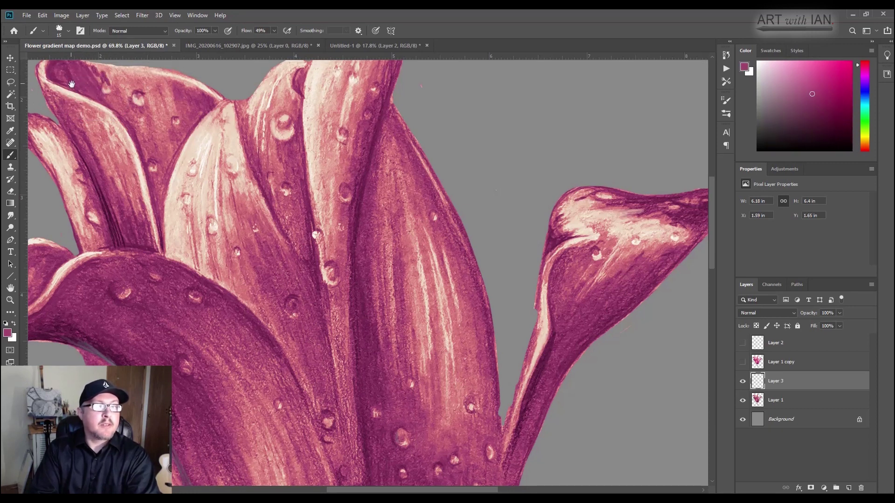
left_click_drag(69, 65, 137, 152)
key("ctrl+r")
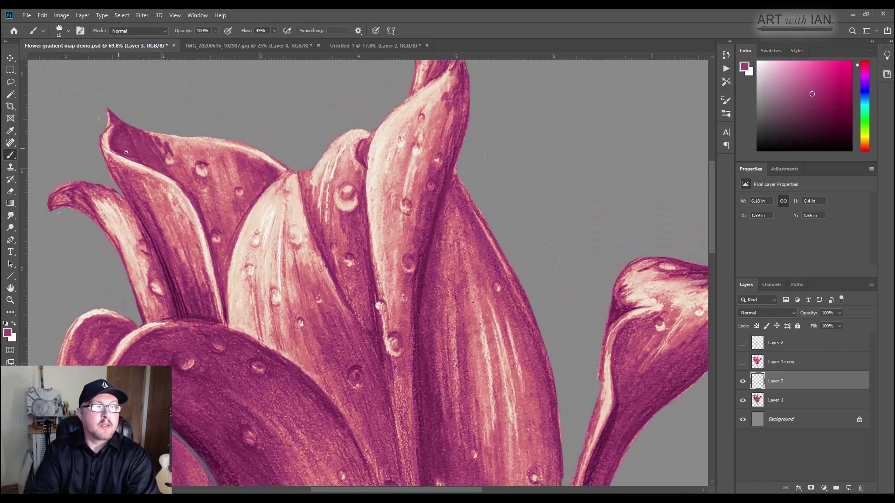
left_click_drag(122, 152, 114, 133)
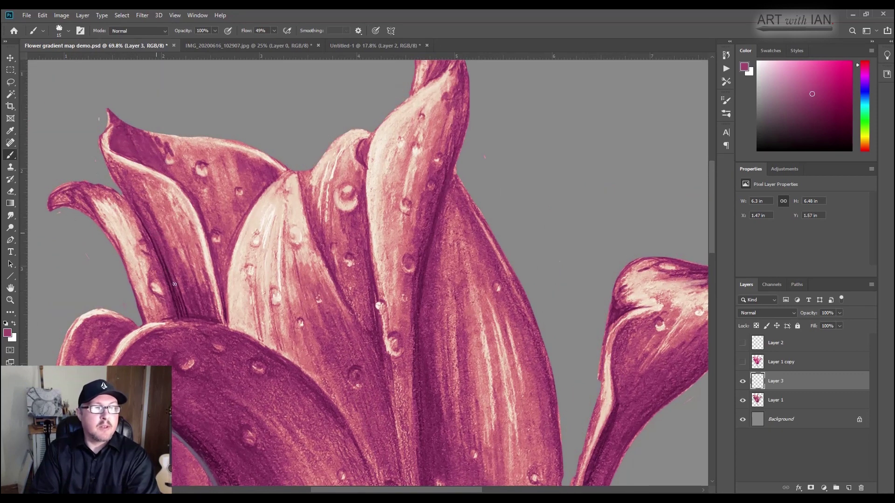
left_click_drag(204, 291, 174, 187)
left_click_drag(184, 226, 176, 195)
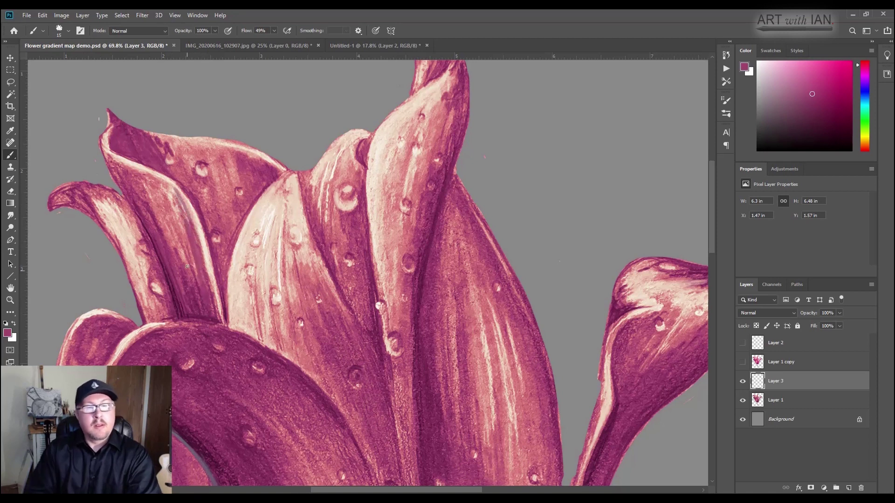
- Add a new Color Dodge layer and set the foreground colour to light beige e9d1a7
left_click(848, 487)
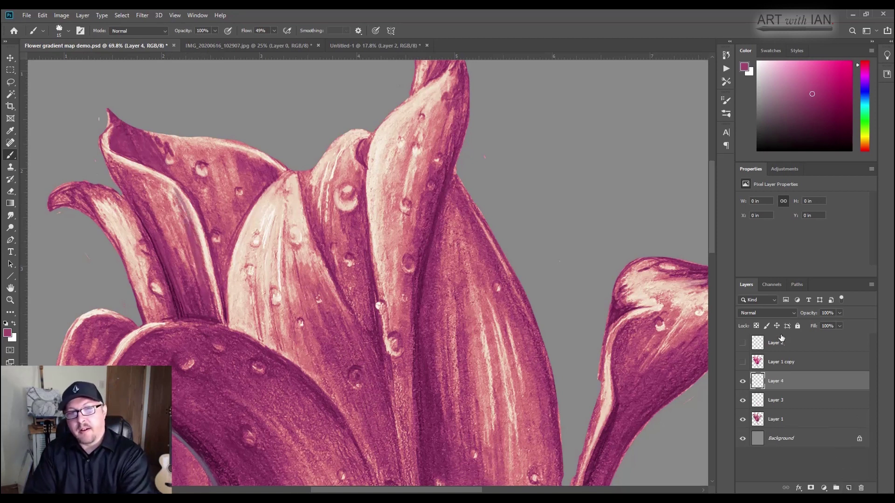
left_click(778, 313)
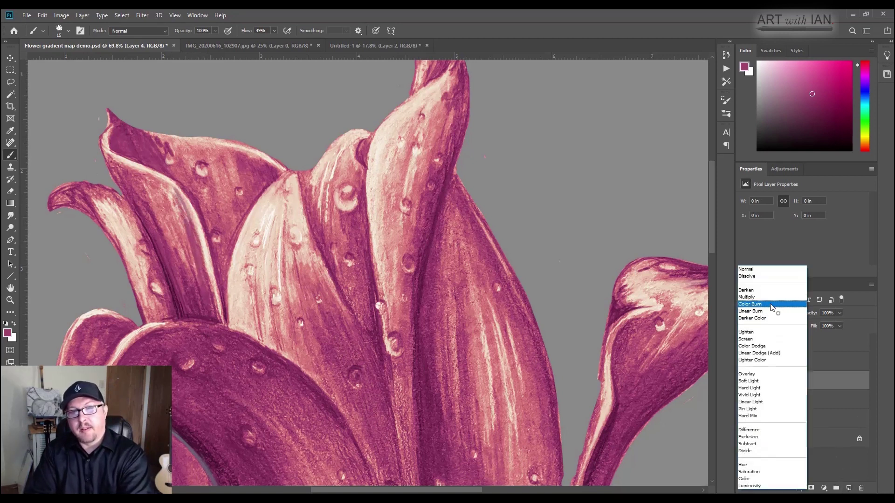
left_click(755, 347)
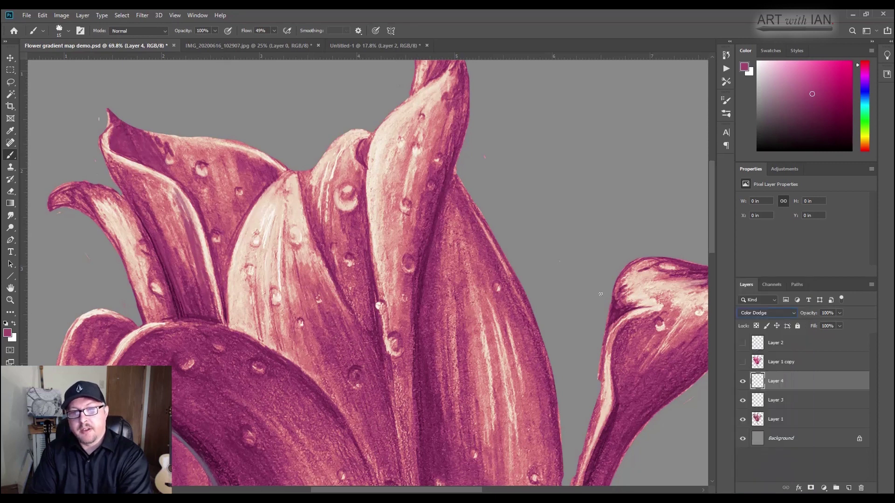
left_click(6, 332)
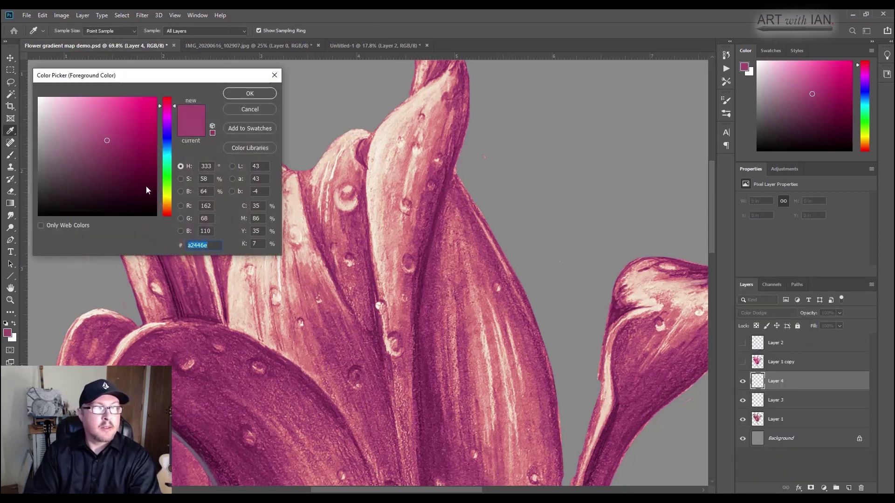
left_click_drag(77, 104, 71, 107)
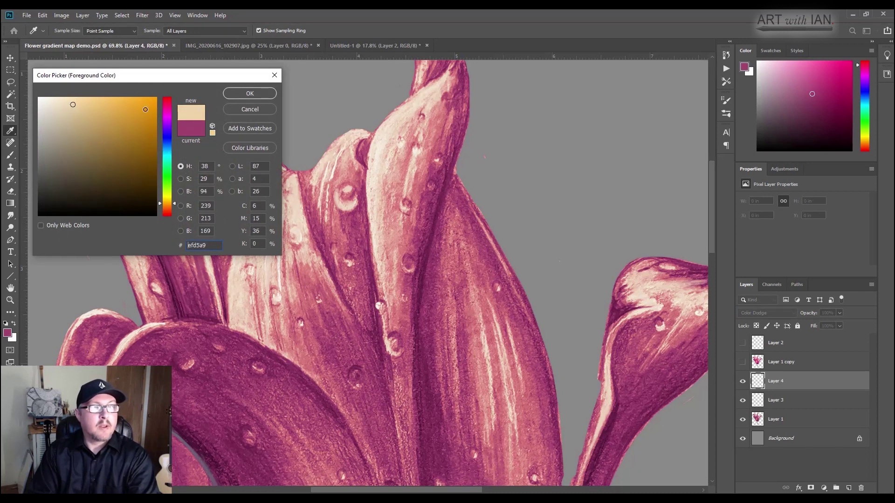
left_click(235, 93)
- Choose a soft round brush and enlarge it to 400
right_click(255, 136)
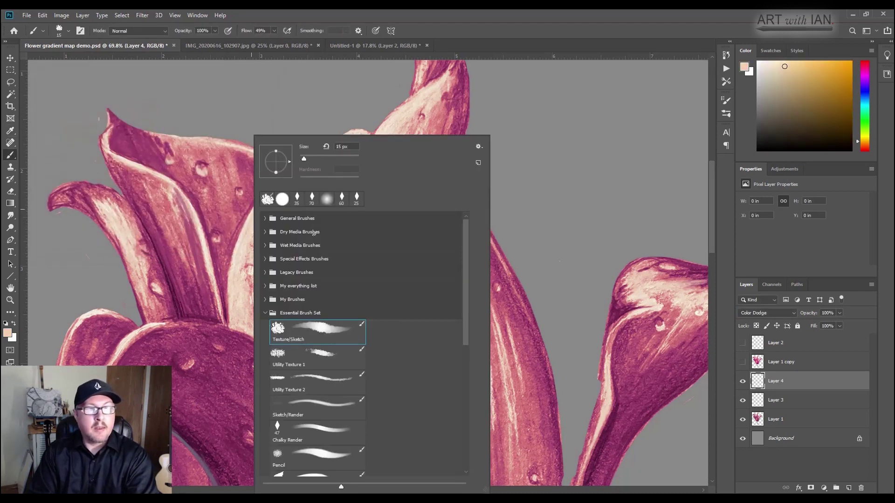
left_click(325, 198)
left_click(249, 104)
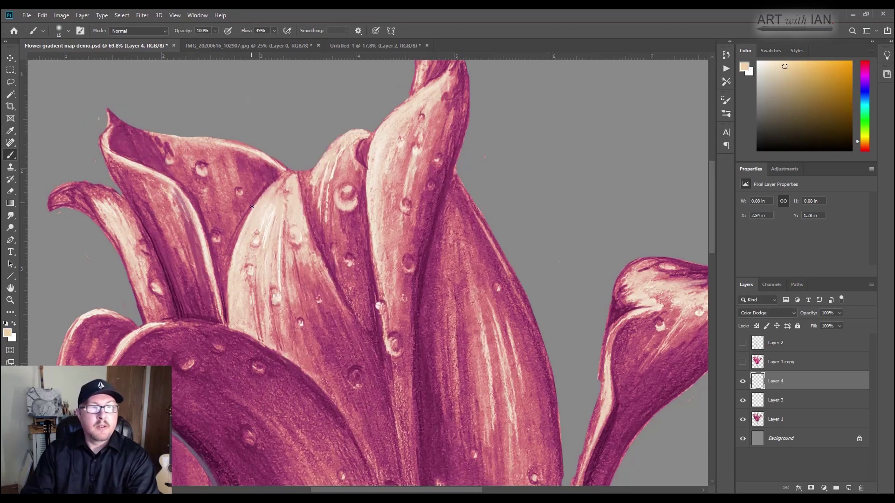
scroll(261, 245, "down", 1)
scroll(261, 245, "down", 5)
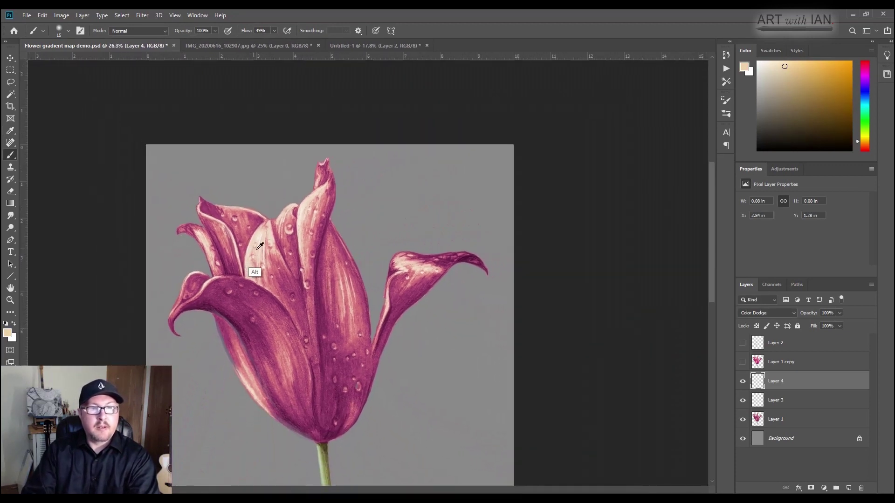
scroll(260, 240, "up", 1)
key("bracketright")
key("bracketright")
key("bracketright")
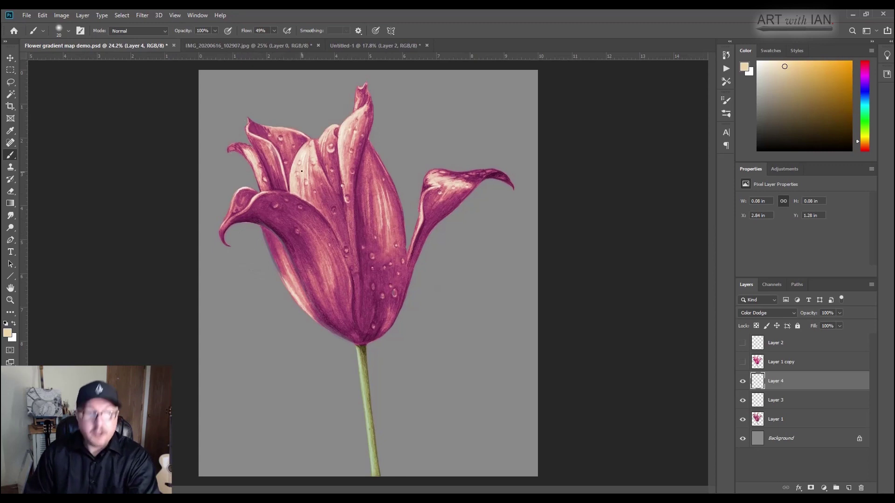
key("bracketright")
key("bracketright")
key("bracketright")
key("bracketright")
key("bracketright")
key("bracketright")
key("bracketright")
key("bracketright")
key("bracketright")
key("bracketright")
key("bracketright")
key("bracketright")
key("bracketright")
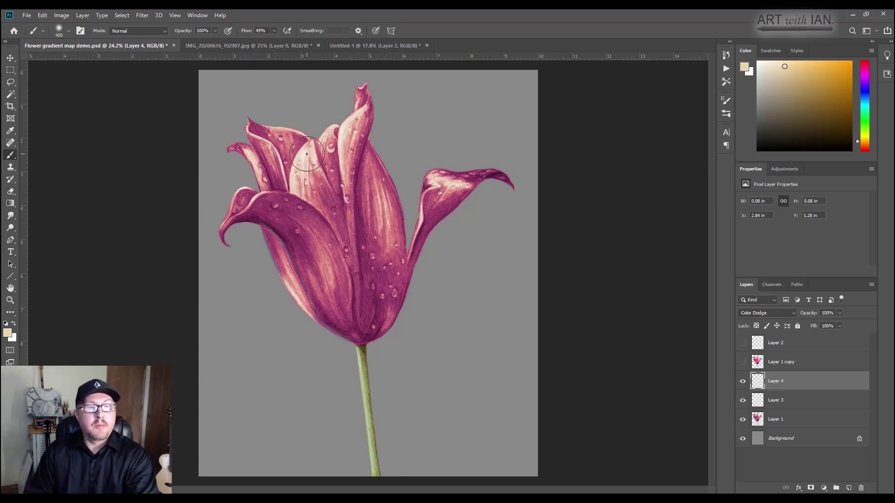
- Brush the cream glow over the central, right and left petals, shrinking the brush from 300 to 125
mouse_move(304, 160)
left_mouse_down()
mouse_move(305, 200)
mouse_move(324, 155)
mouse_move(348, 133)
left_mouse_up()
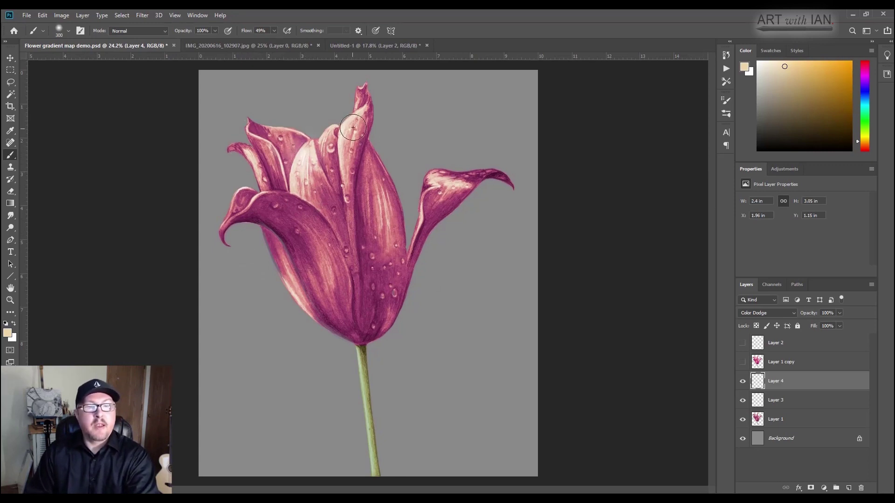
key("bracketleft")
mouse_move(401, 202)
left_mouse_down()
mouse_move(448, 182)
mouse_move(420, 202)
mouse_move(412, 188)
left_mouse_up()
key("bracketleft")
mouse_move(255, 164)
left_mouse_down()
mouse_move(268, 165)
mouse_move(247, 159)
mouse_move(261, 142)
left_mouse_up()
key("bracketleft")
key("bracketleft")
key("bracketleft")
key("bracketleft")
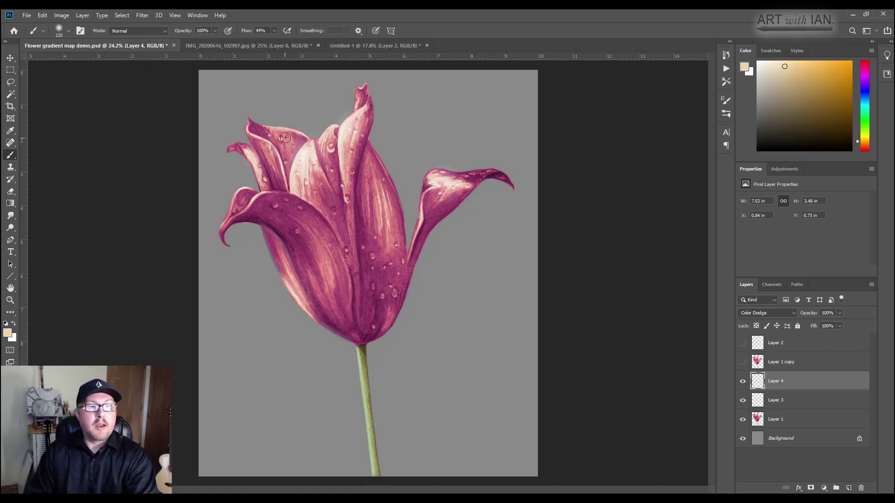
mouse_move(259, 186)
left_mouse_down()
mouse_move(263, 198)
mouse_move(246, 214)
mouse_move(242, 191)
left_mouse_up()
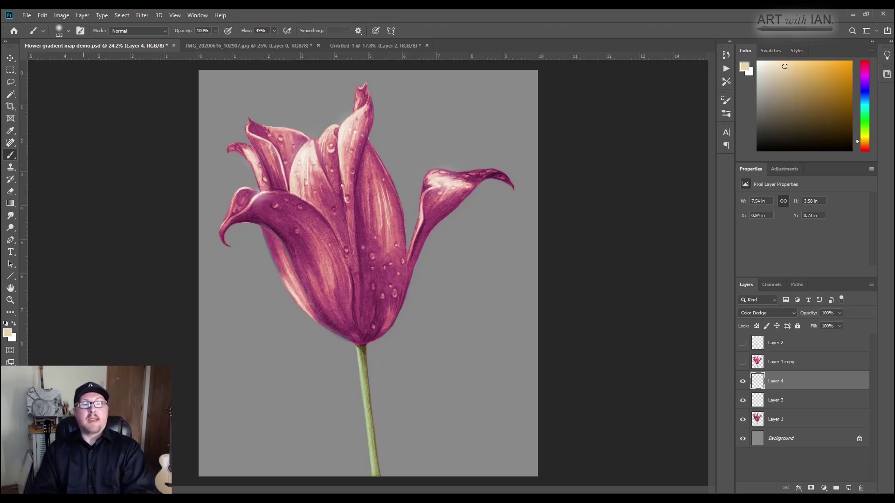
scroll(368, 274, "down", 3)
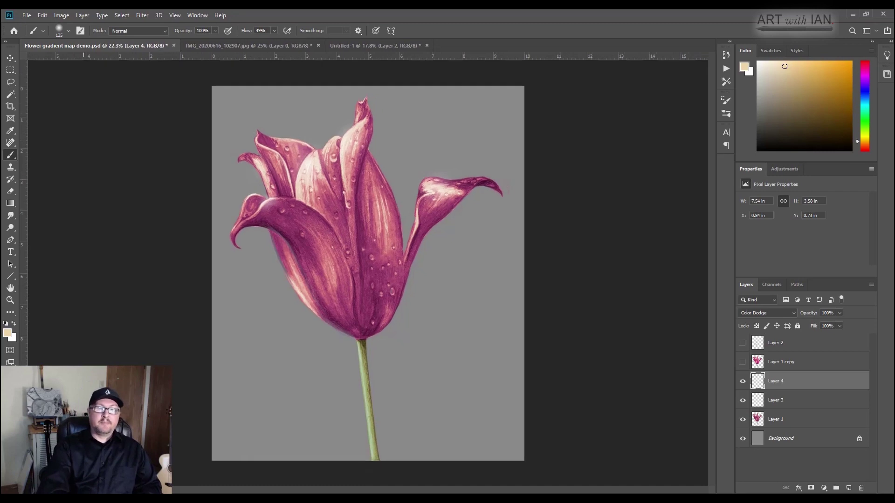